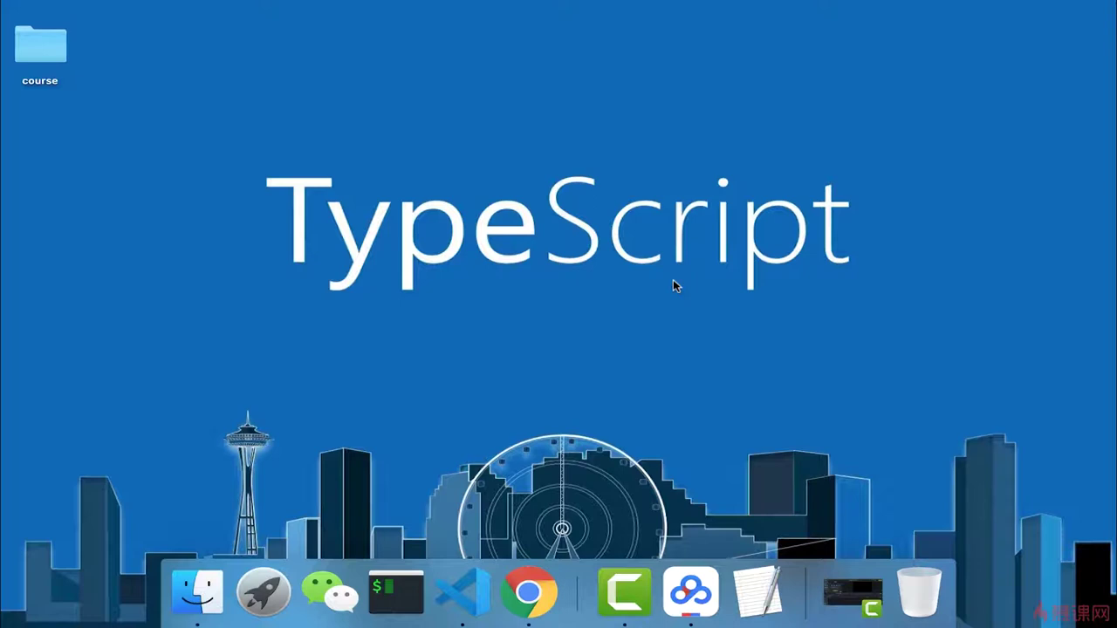
click(528, 594)
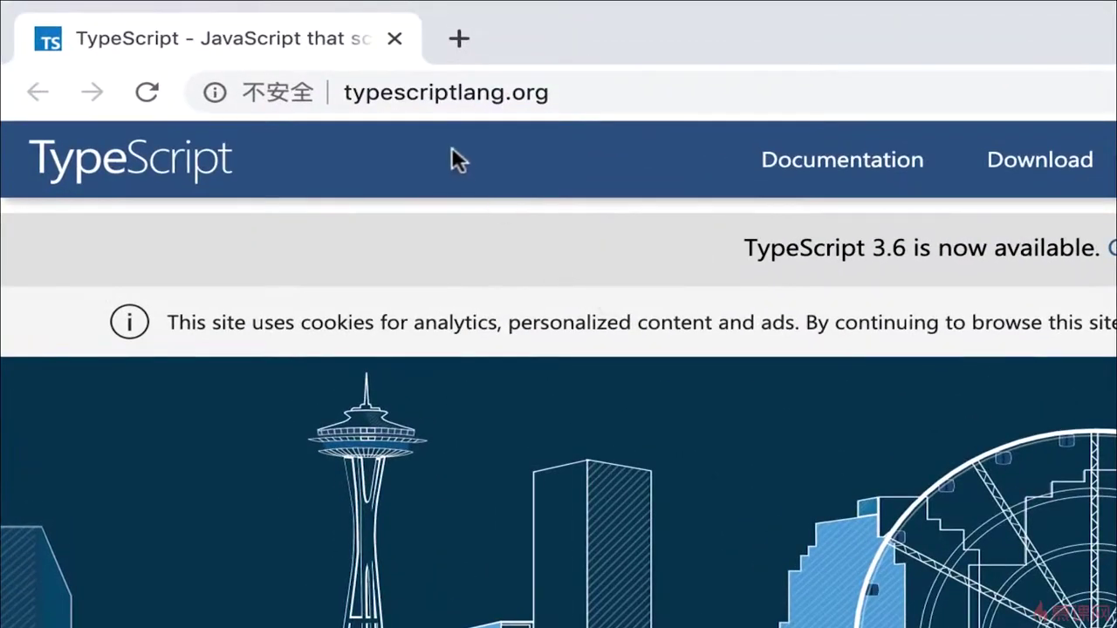
click(536, 92)
click(608, 96)
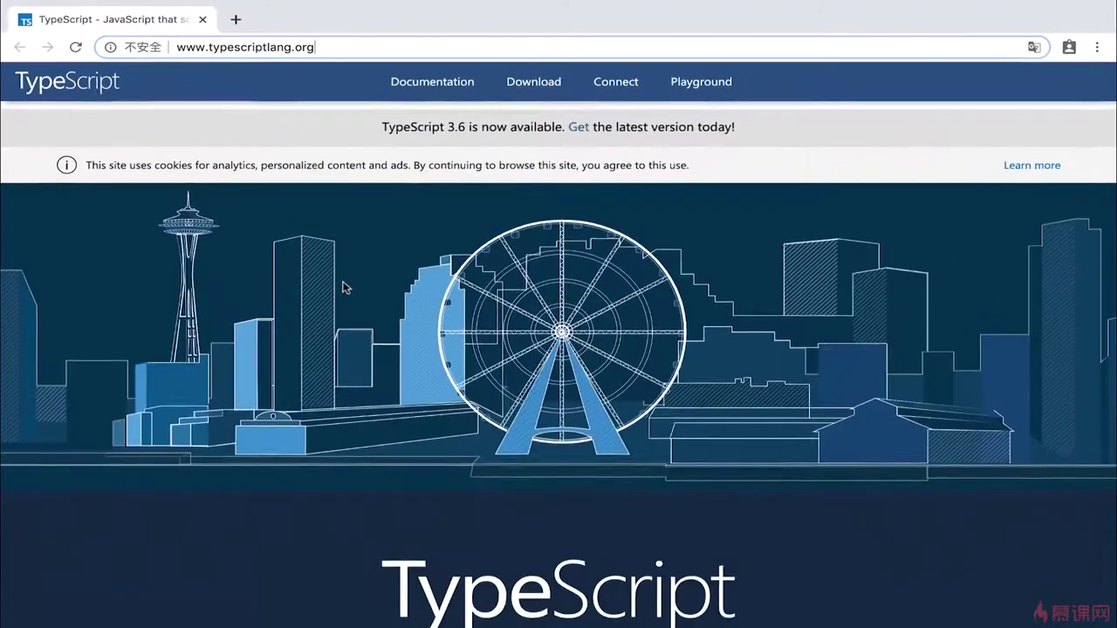
scroll(342, 286, down, 2)
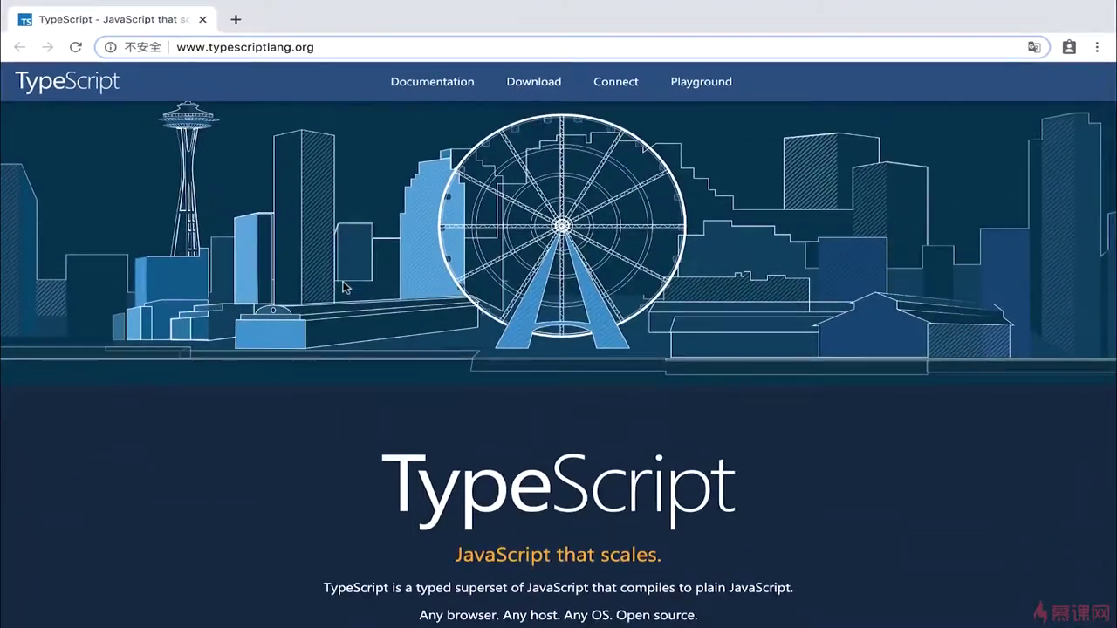
scroll(342, 287, down, 2)
scroll(342, 286, down, 1)
scroll(342, 286, up, 1)
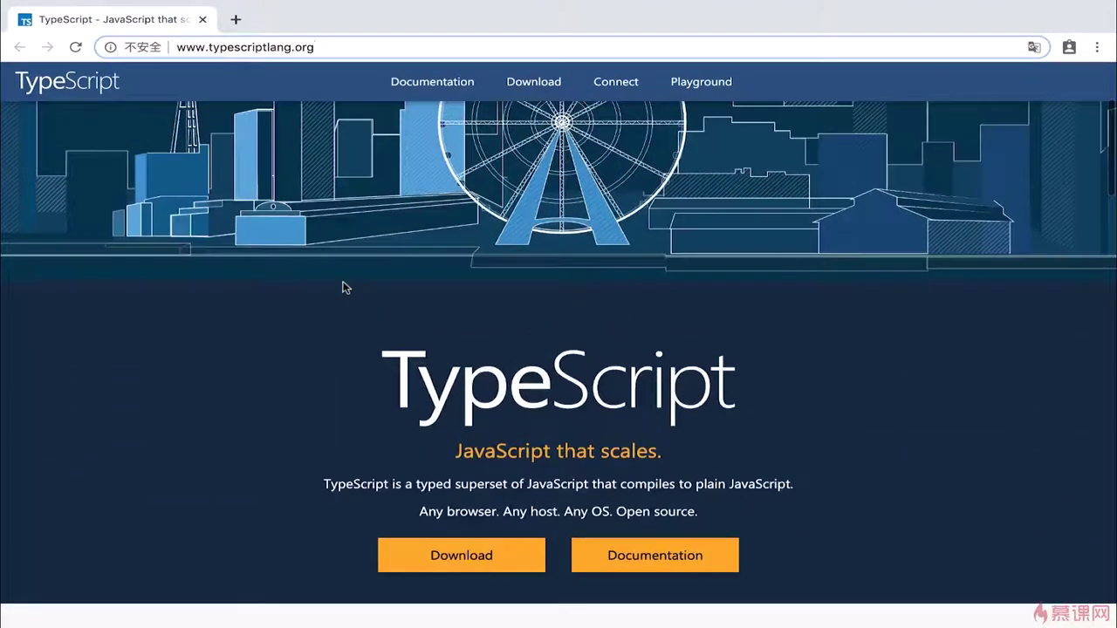
scroll(343, 287, up, 1)
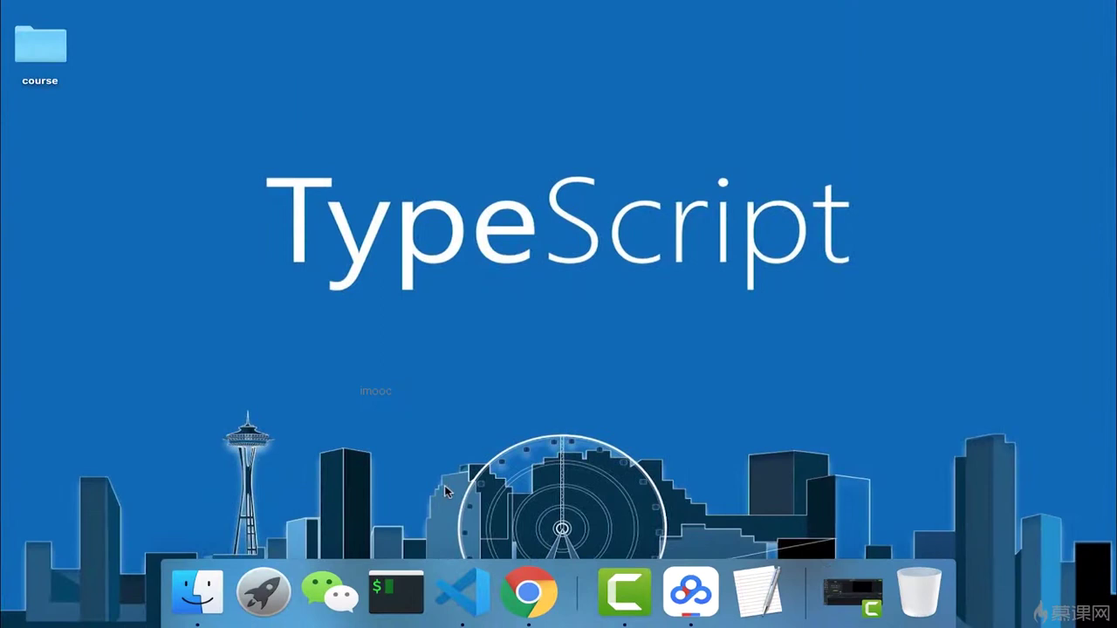
Step: Create a desktop folder named 'Typescript' and place it beside the course folder
click(465, 586)
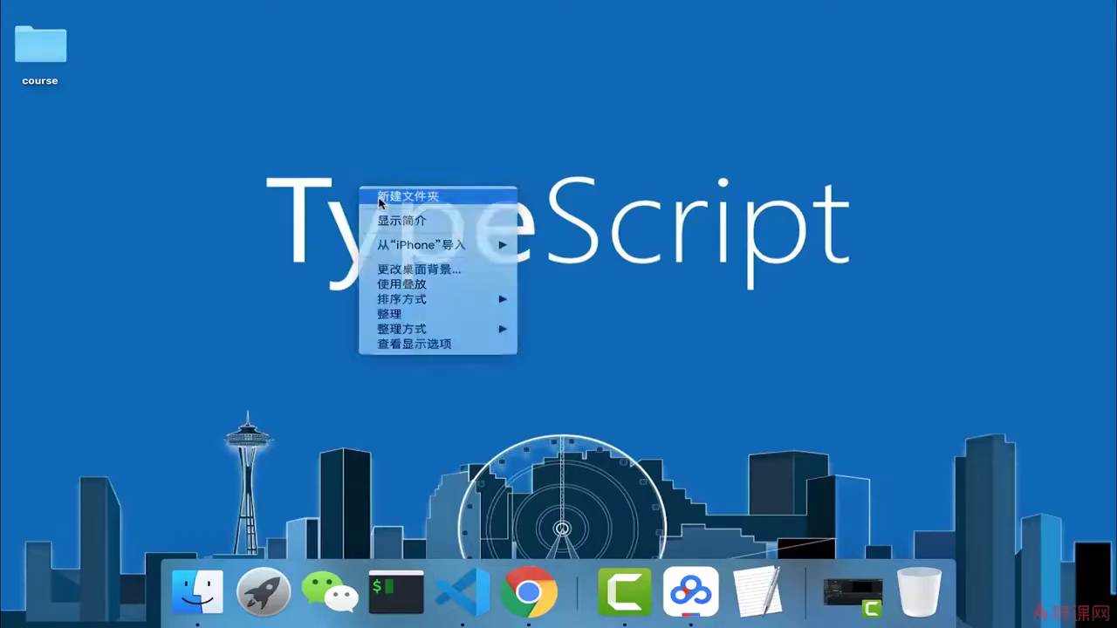
click(377, 196)
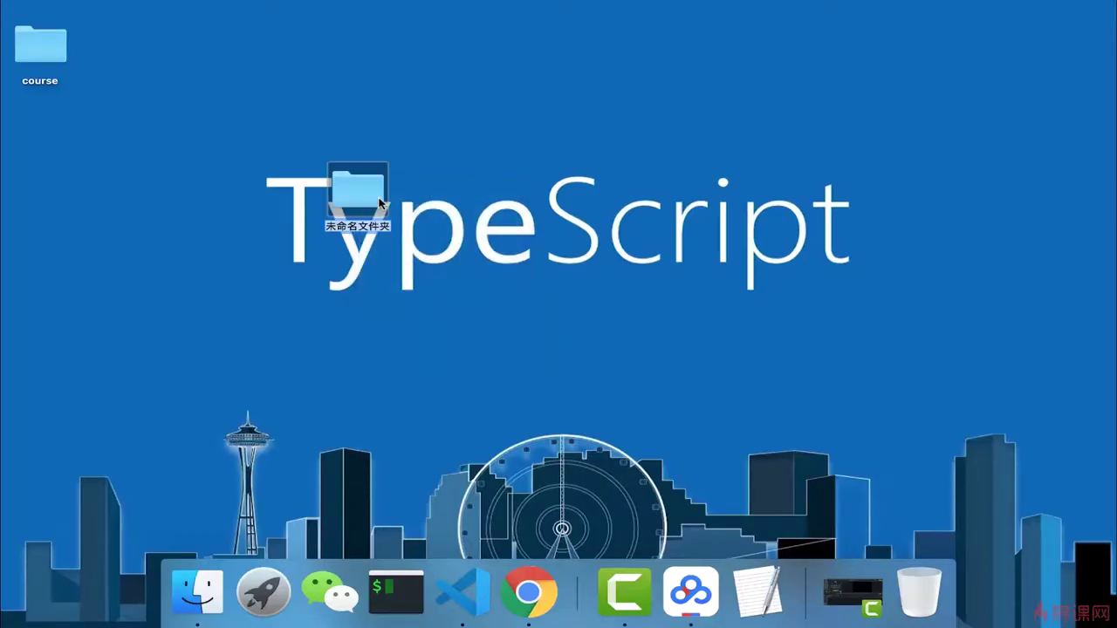
text(T)
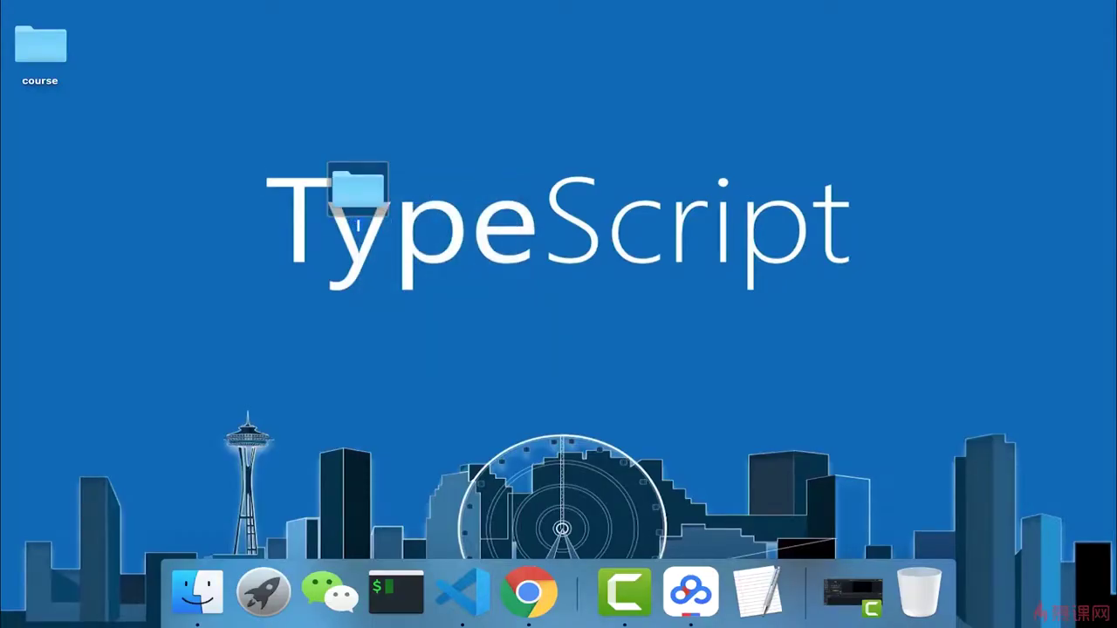
text(u)
key(BackSpace)
text(ypescript)
key(Return)
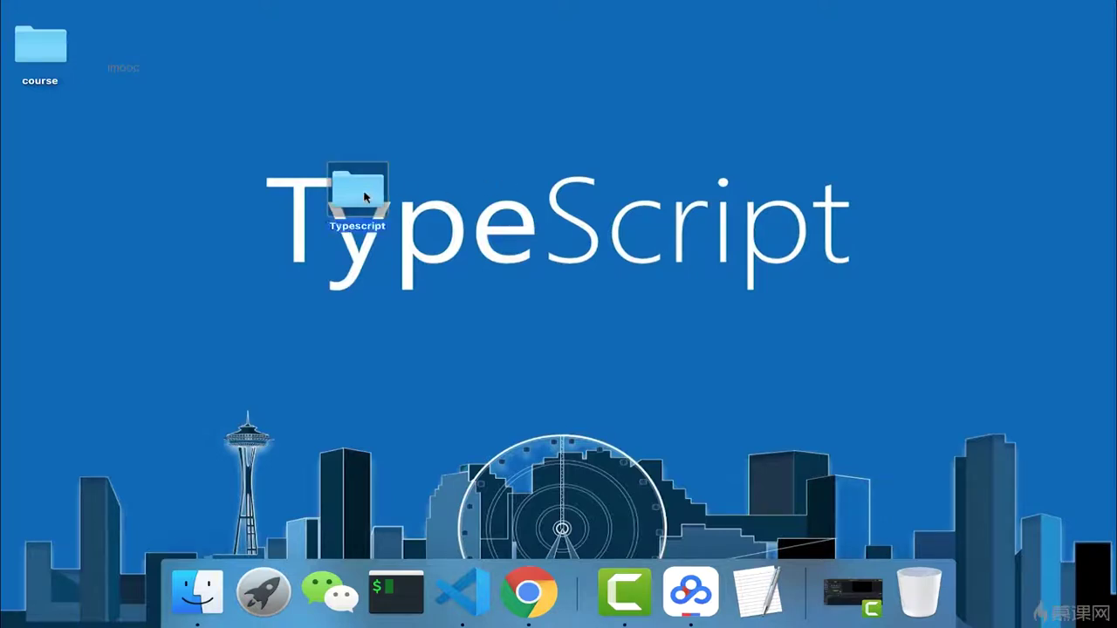
mouse_move(188, 109)
mouse_down()
mouse_move(109, 54)
mouse_move(462, 591)
mouse_up()
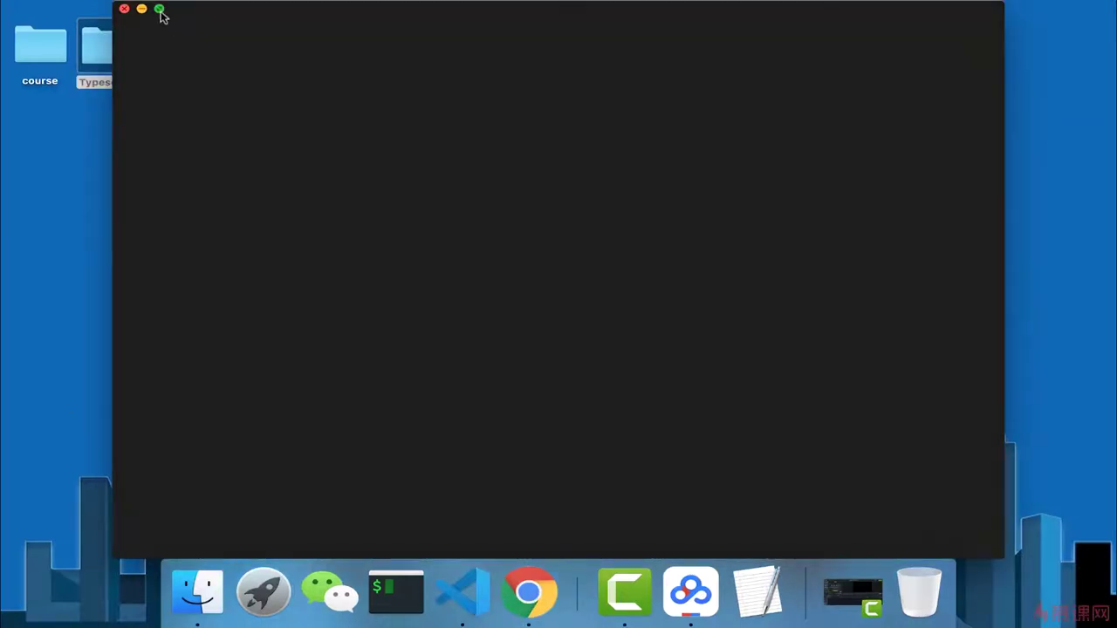
Step: Maximize the editor, close the Welcome page, and create demo.js in the Typescript folder
click(159, 10)
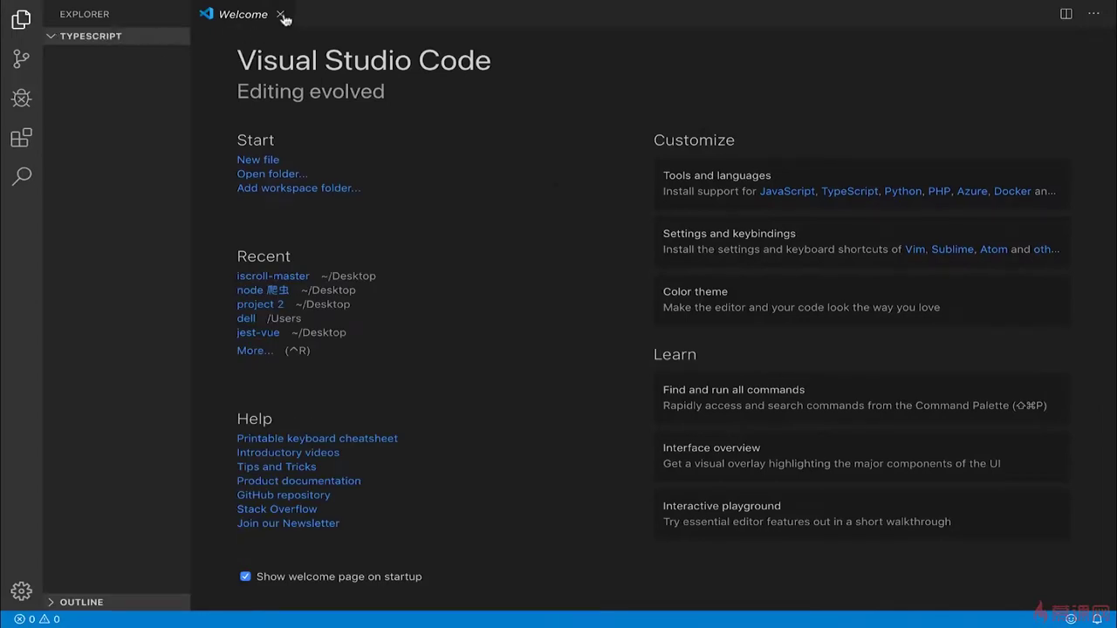
click(280, 14)
click(104, 36)
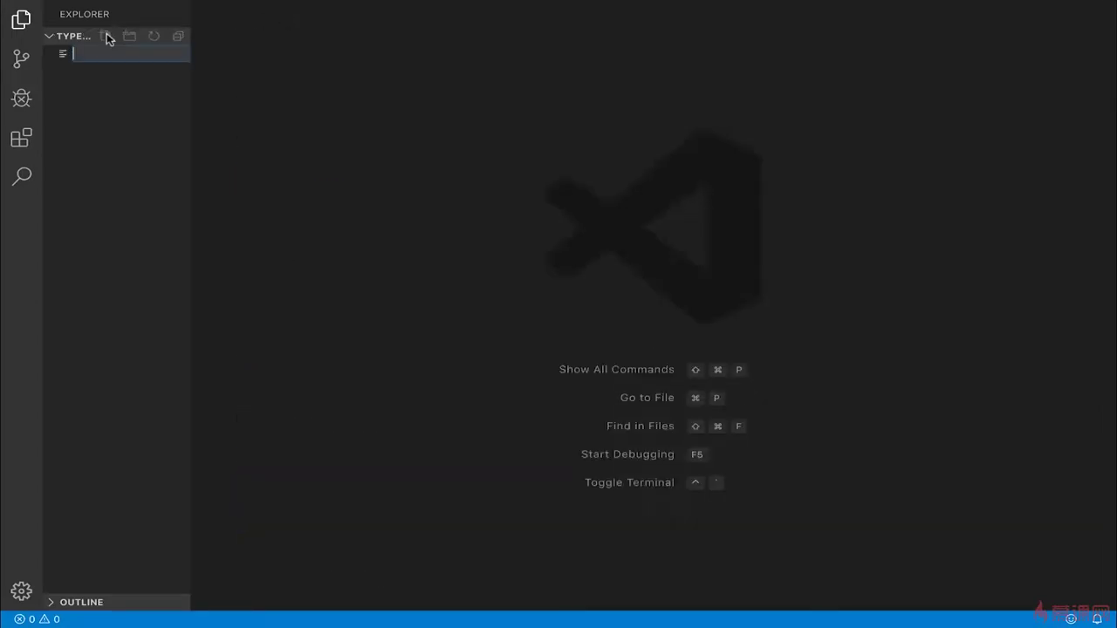
text(t)
key(BackSpace)
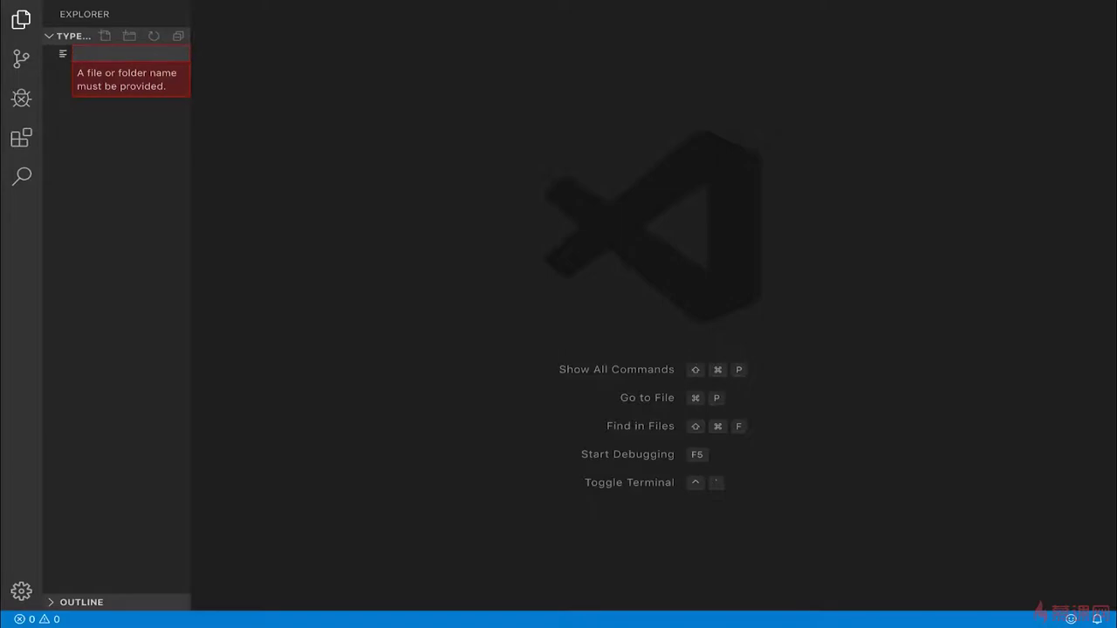
text(demo.js)
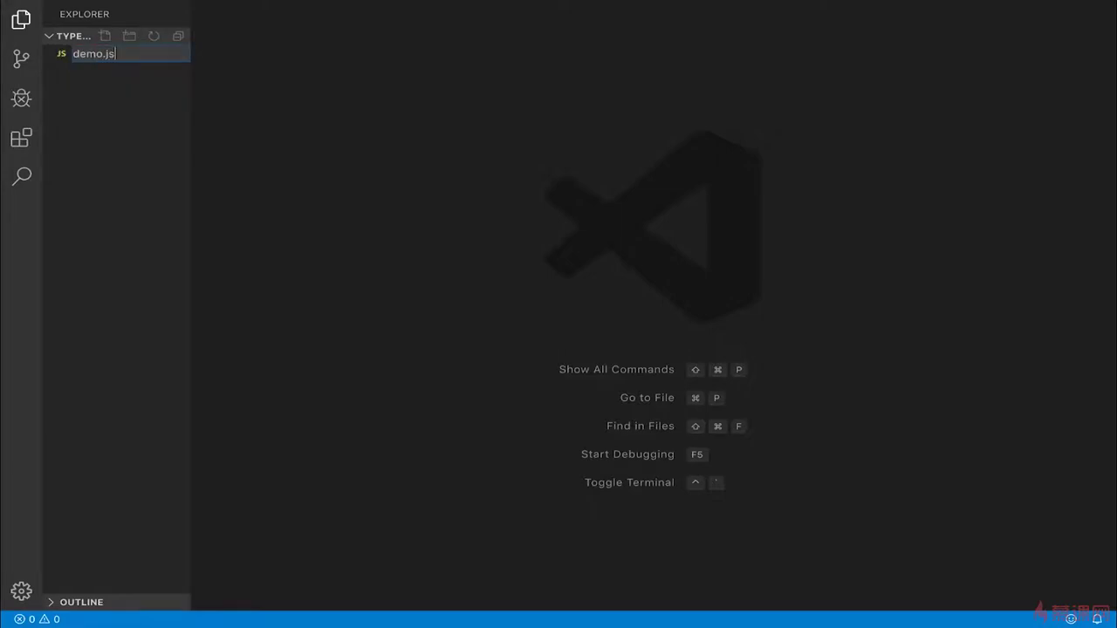
key(Return)
Step: Create demo.ts, then return focus to the demo.js editor
click(106, 37)
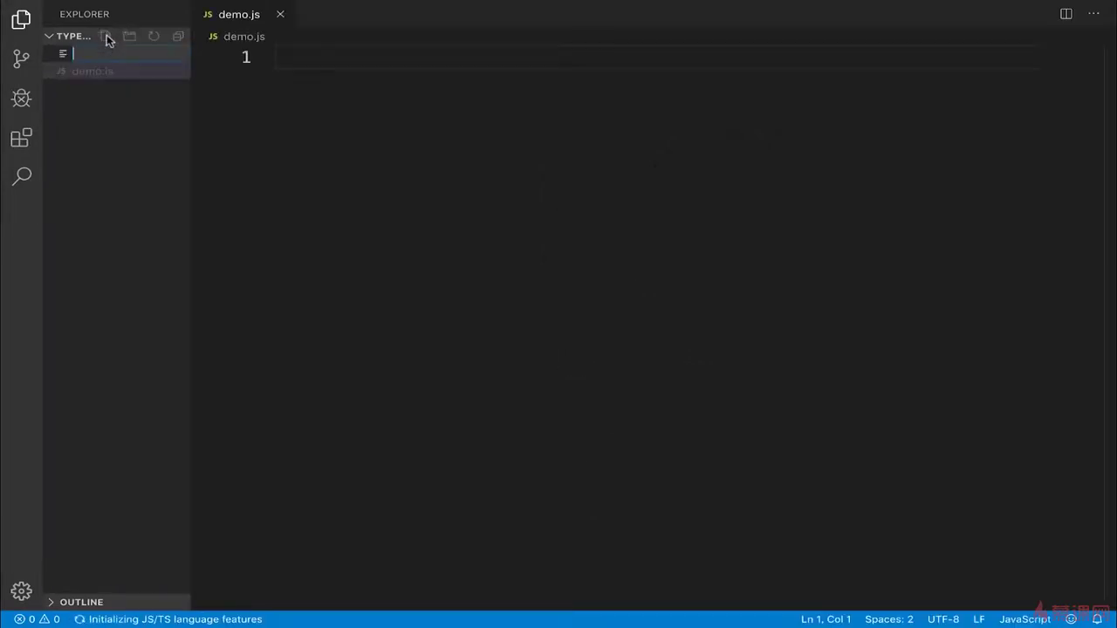
text(demo.ts)
key(Return)
click(100, 54)
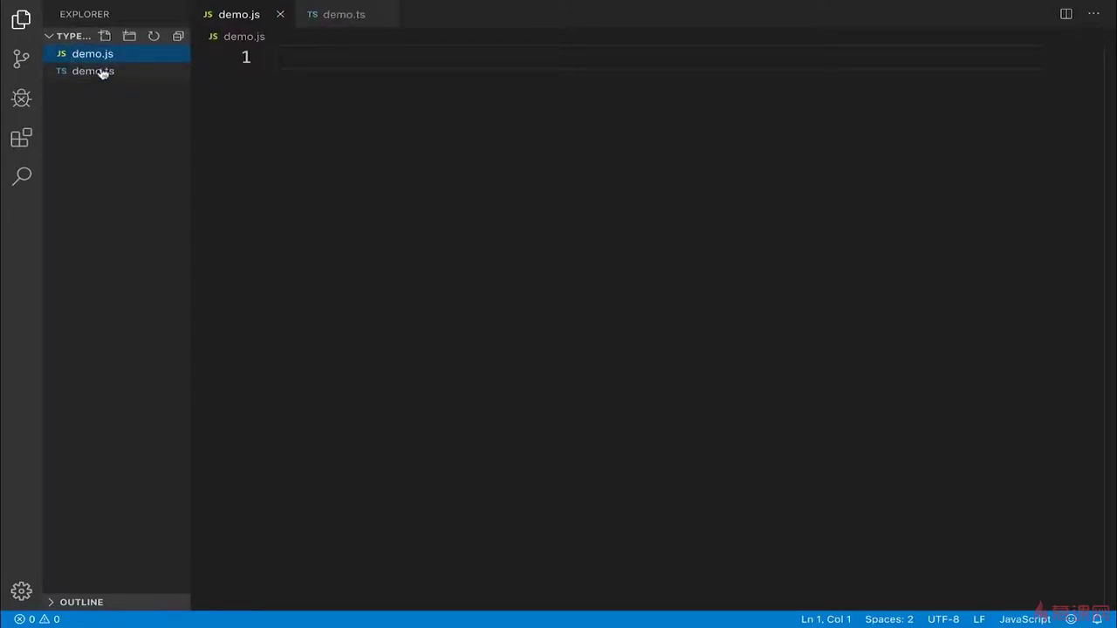
click(324, 71)
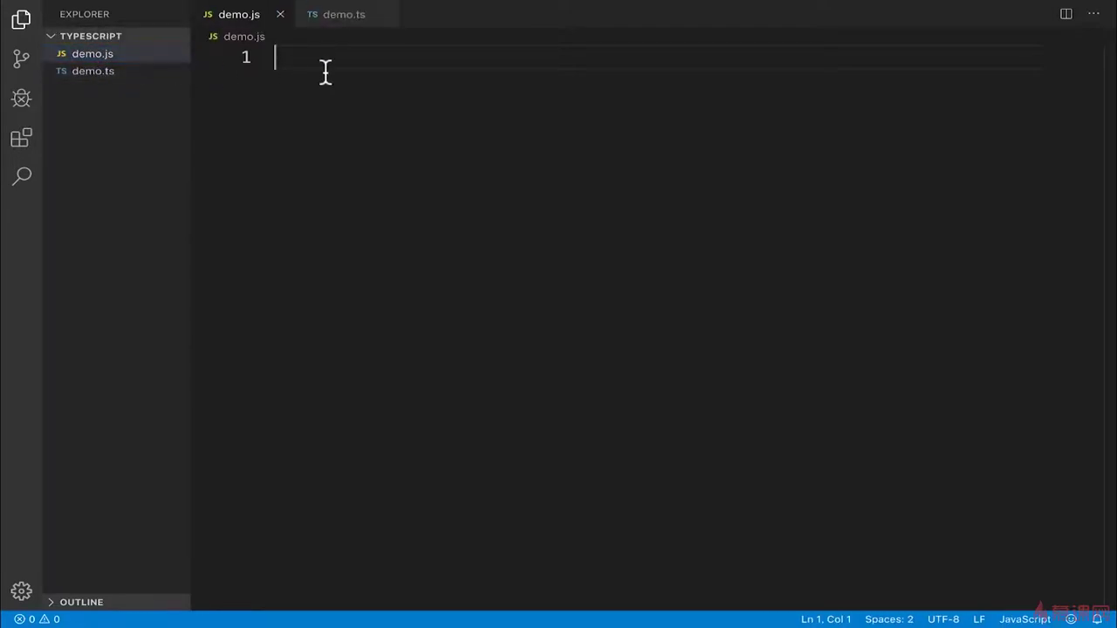
click(79, 72)
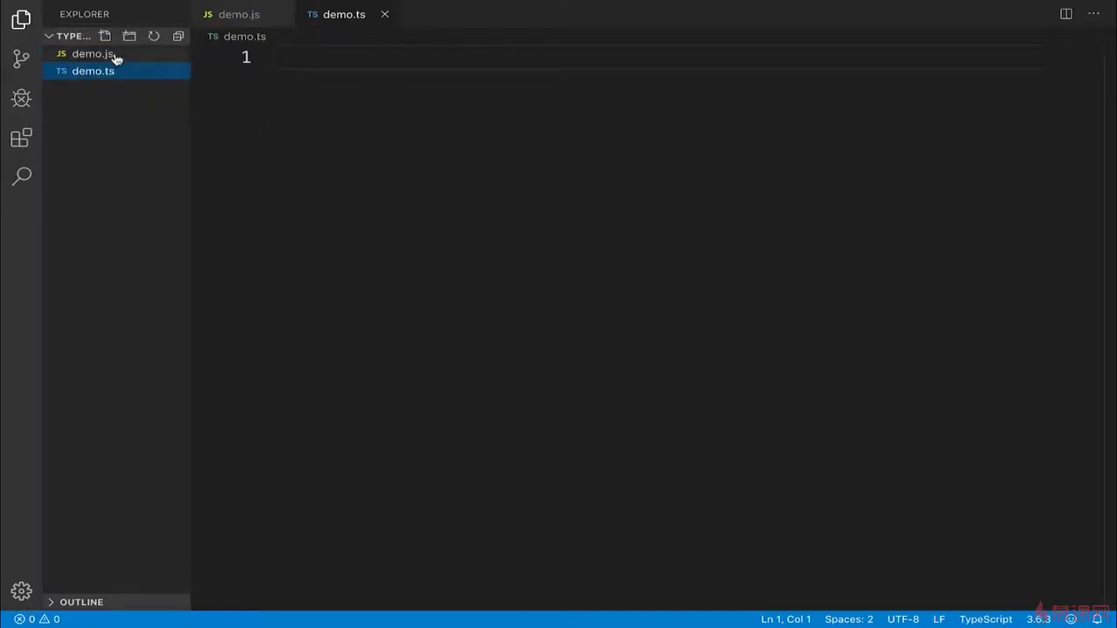
click(114, 56)
click(255, 74)
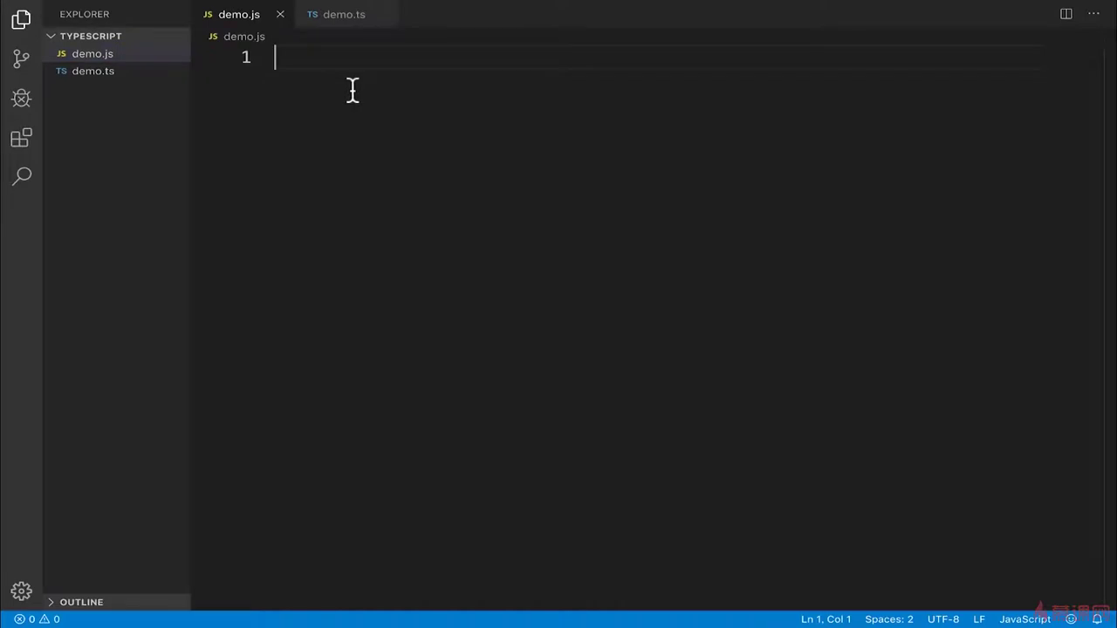
Step: Declare let a = 123; on line 1 of demo.js
text(let a = 123;)
drag(326, 57, 310, 62)
click(379, 60)
double_click(390, 61)
click(411, 55)
double_click(364, 62)
click(325, 61)
double_click(367, 58)
click(417, 55)
key(Escape)
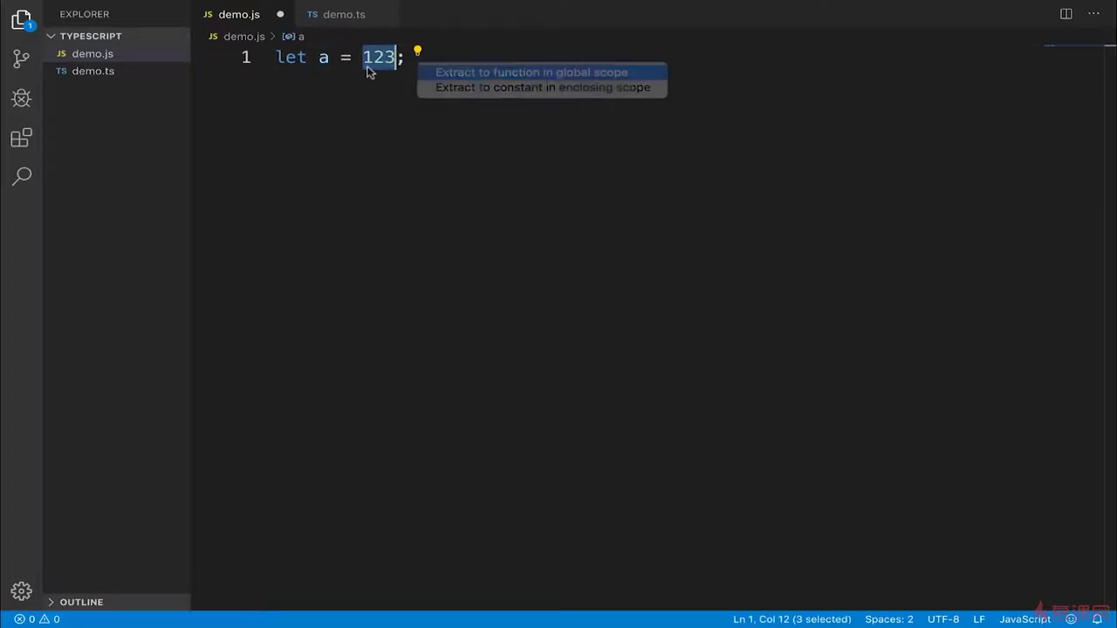
Step: Add a second line reassigning a = '123';
click(439, 75)
key(Return)
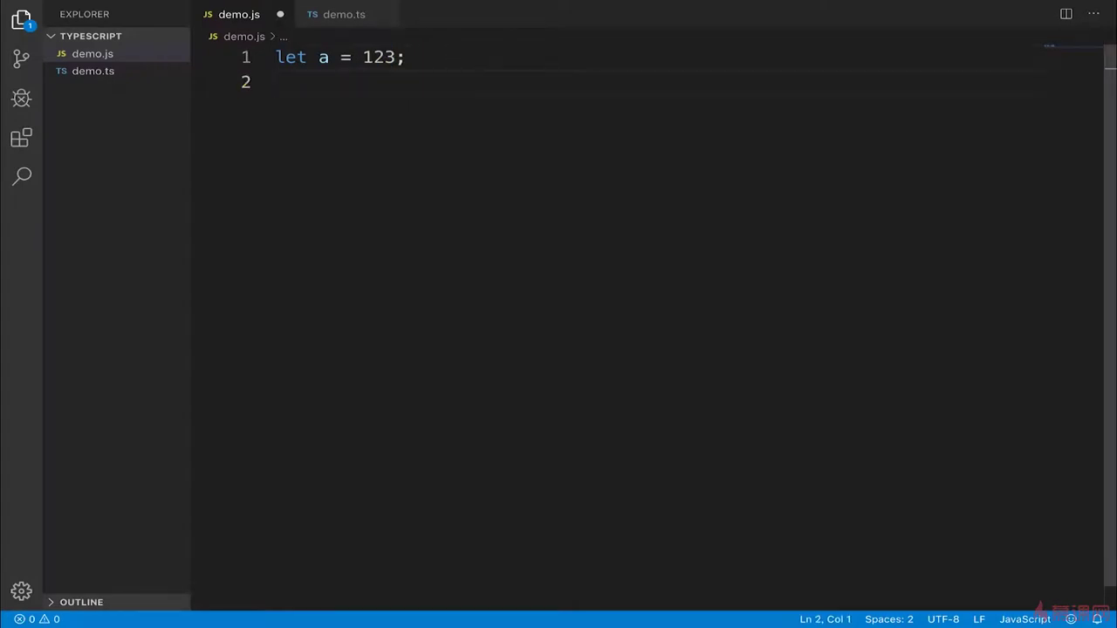
text(a = '123';)
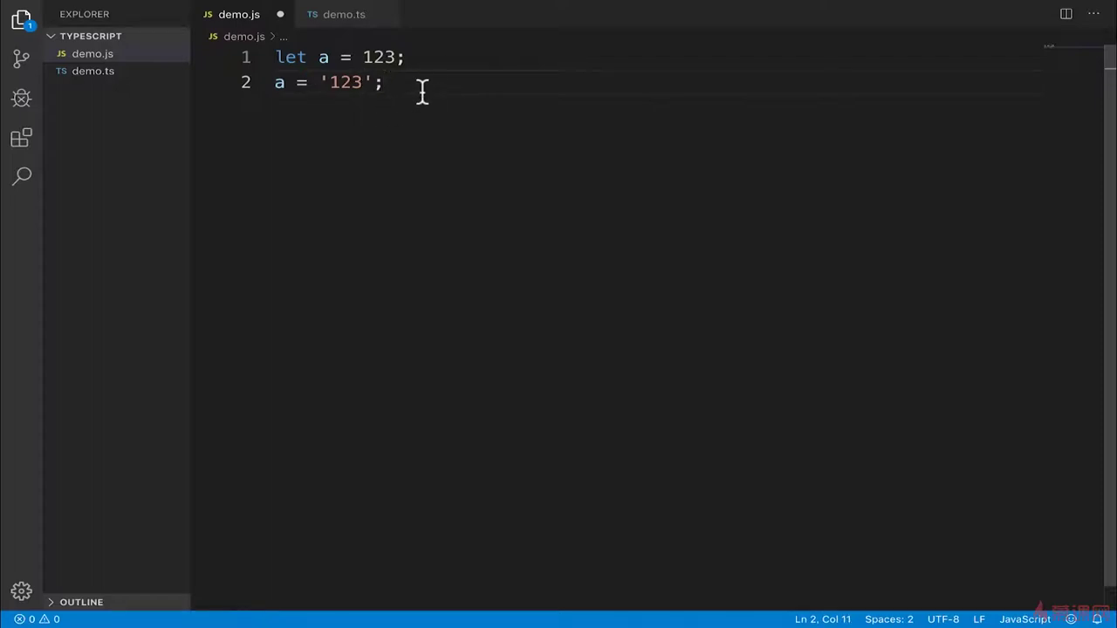
drag(419, 90, 262, 55)
click(393, 75)
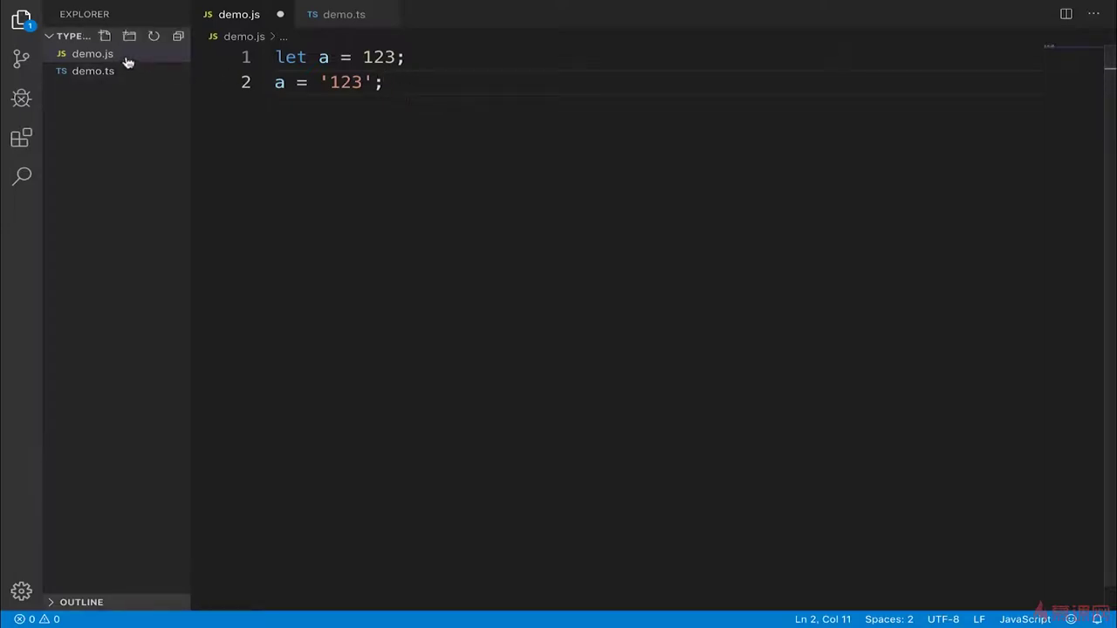
Step: Insert the comment '// 动态类型' above the declaration
click(339, 58)
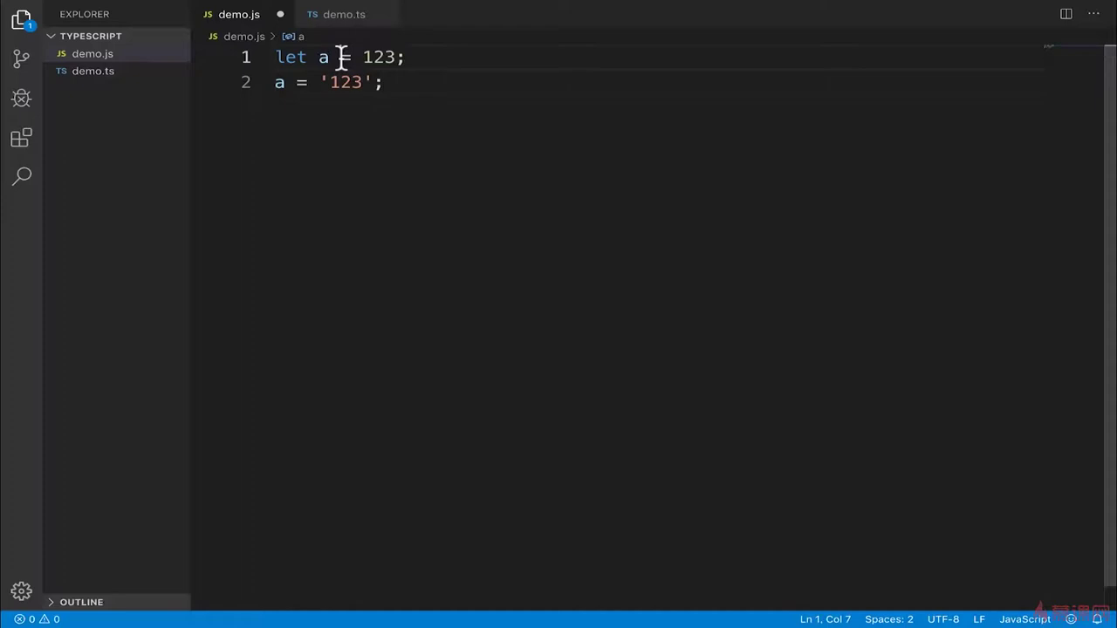
click(280, 59)
key(Left)
key(Return)
key(Up)
text(// )
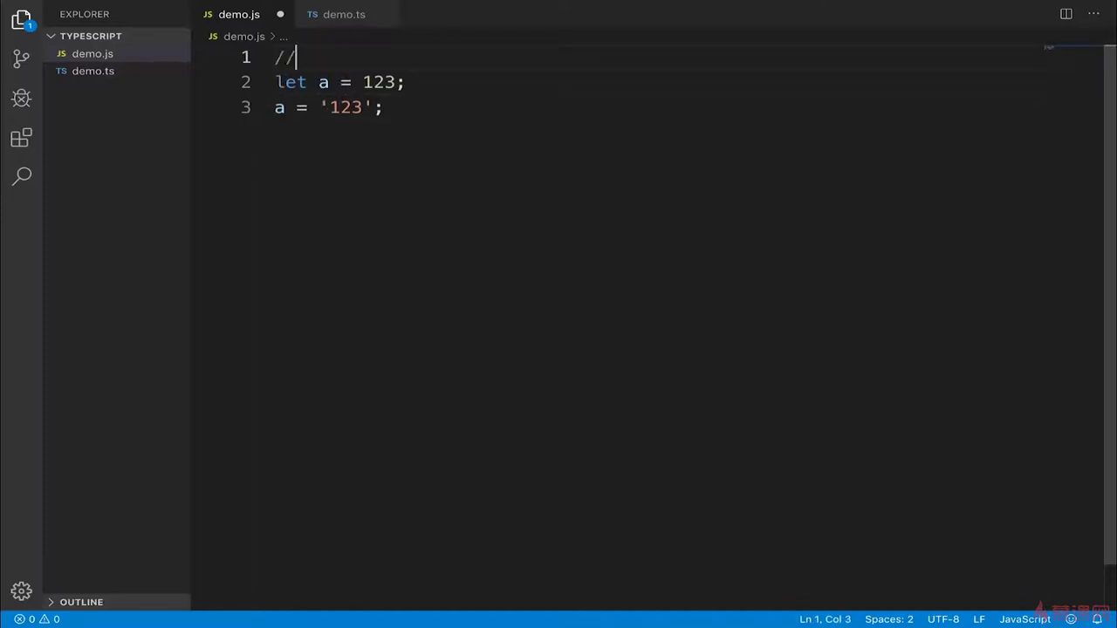
text(动态)
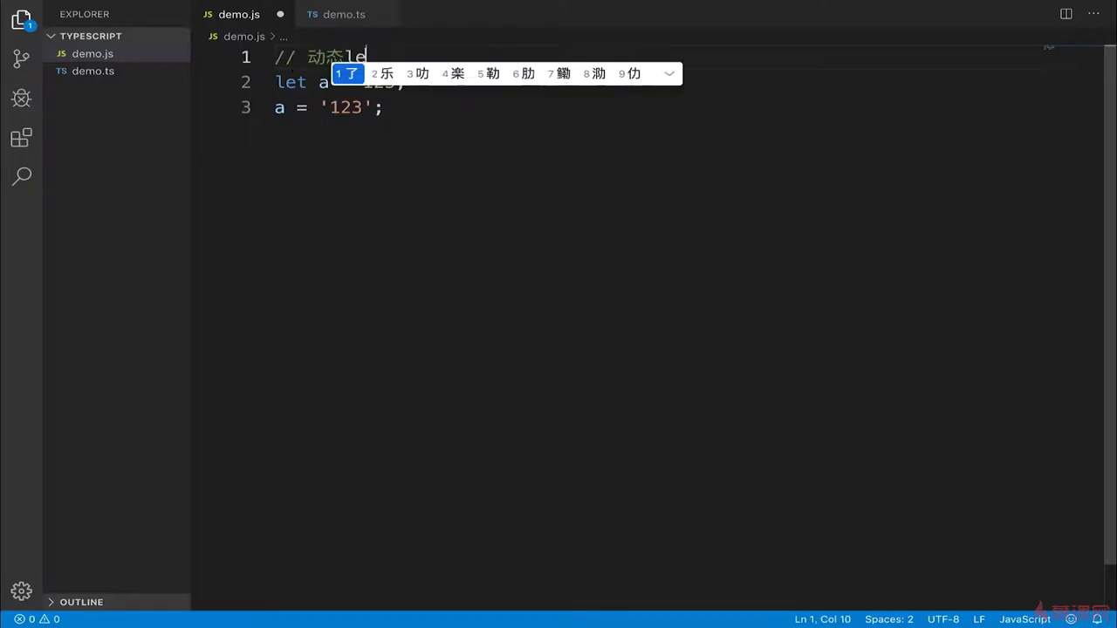
text(类型)
Step: Save demo.js and bring up demo.ts
click(323, 87)
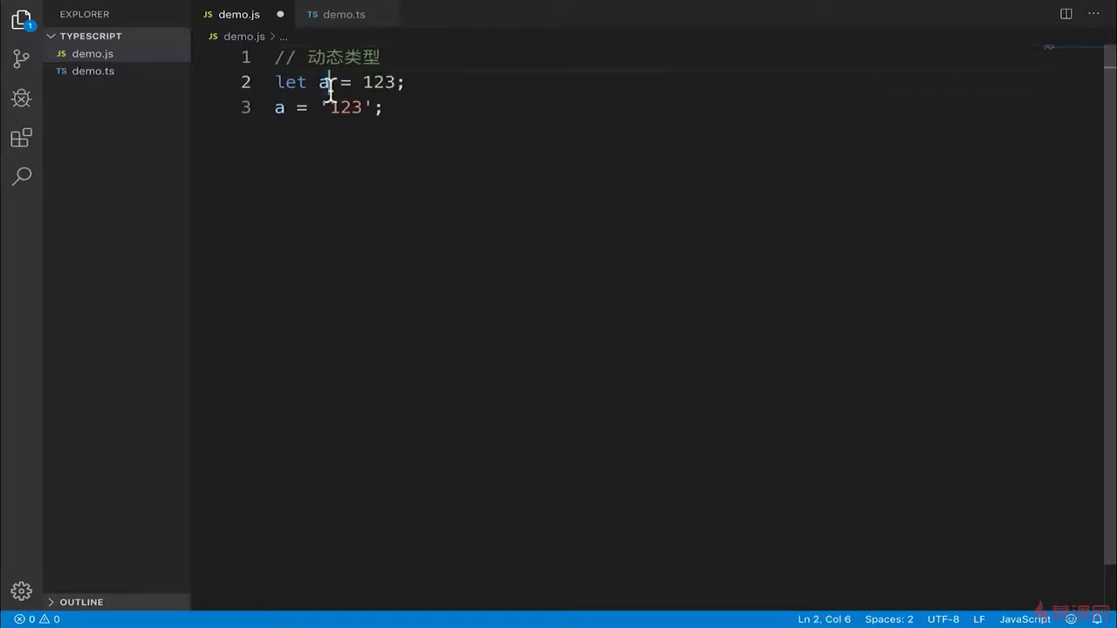
click(386, 87)
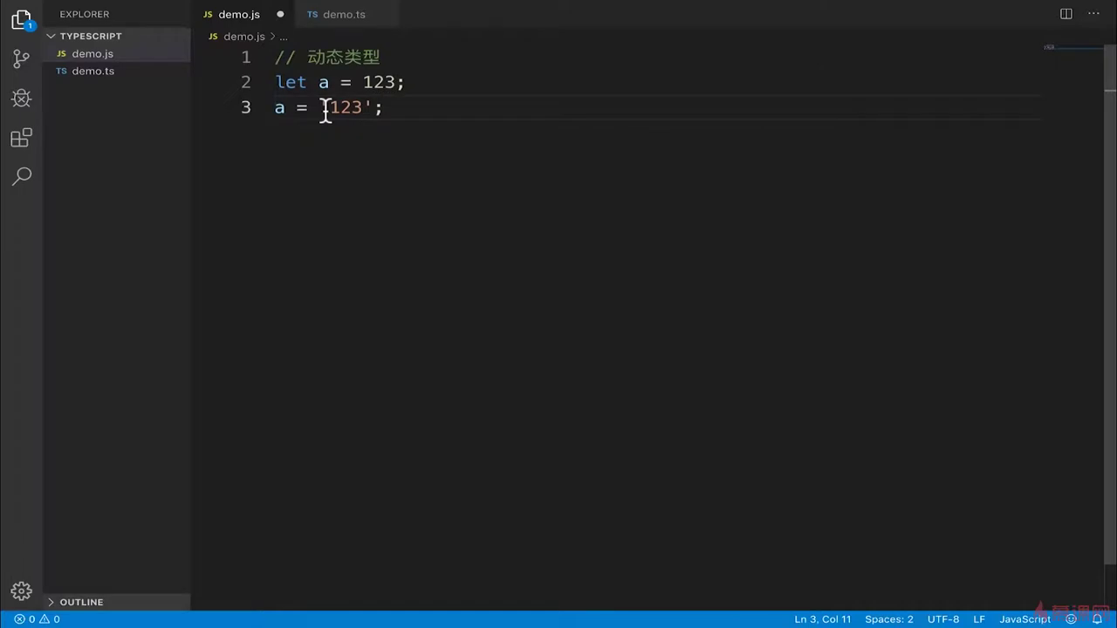
drag(401, 106, 262, 89)
click(427, 105)
key(ctrl+s)
click(347, 17)
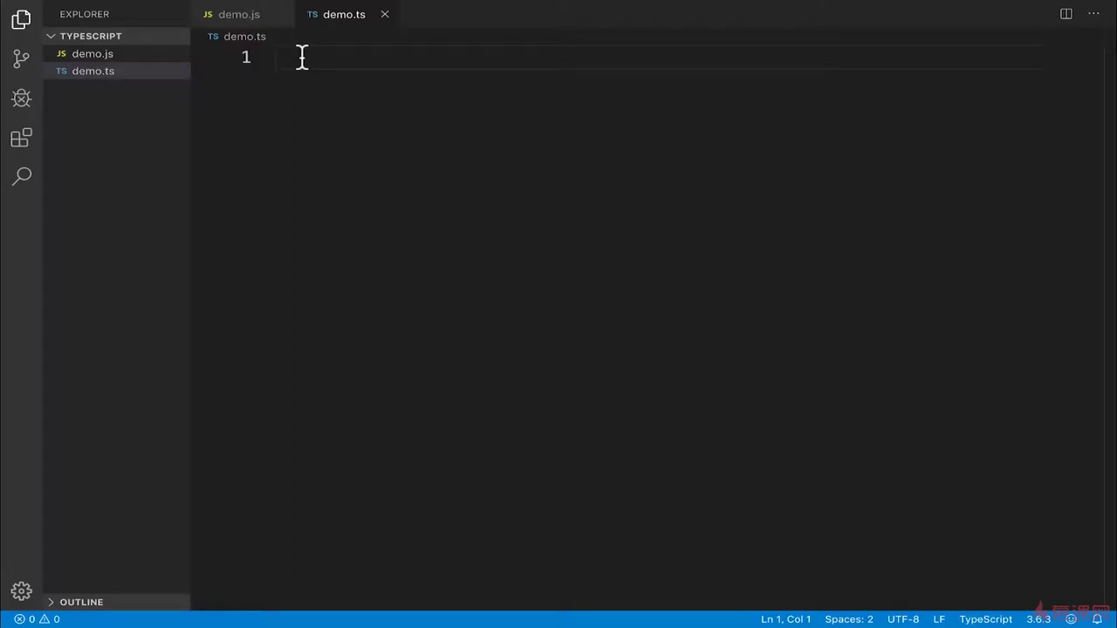
Step: Write '// 静态类型', let b = 123; and b = '123'; in demo.ts, triggering a type error
text(// )
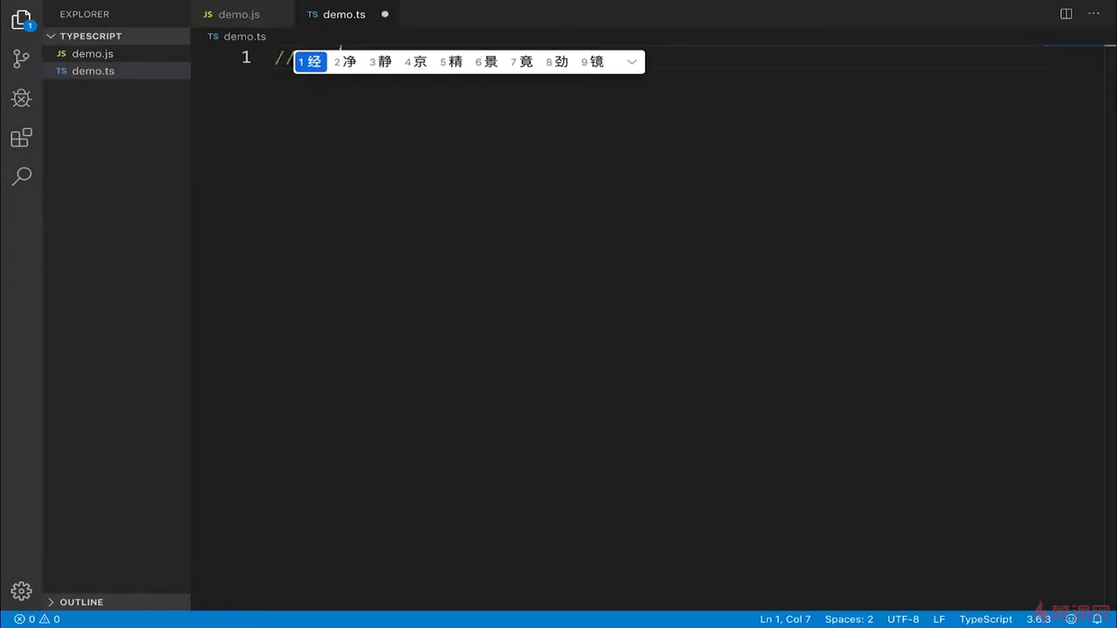
text(静态类型)
key(Return)
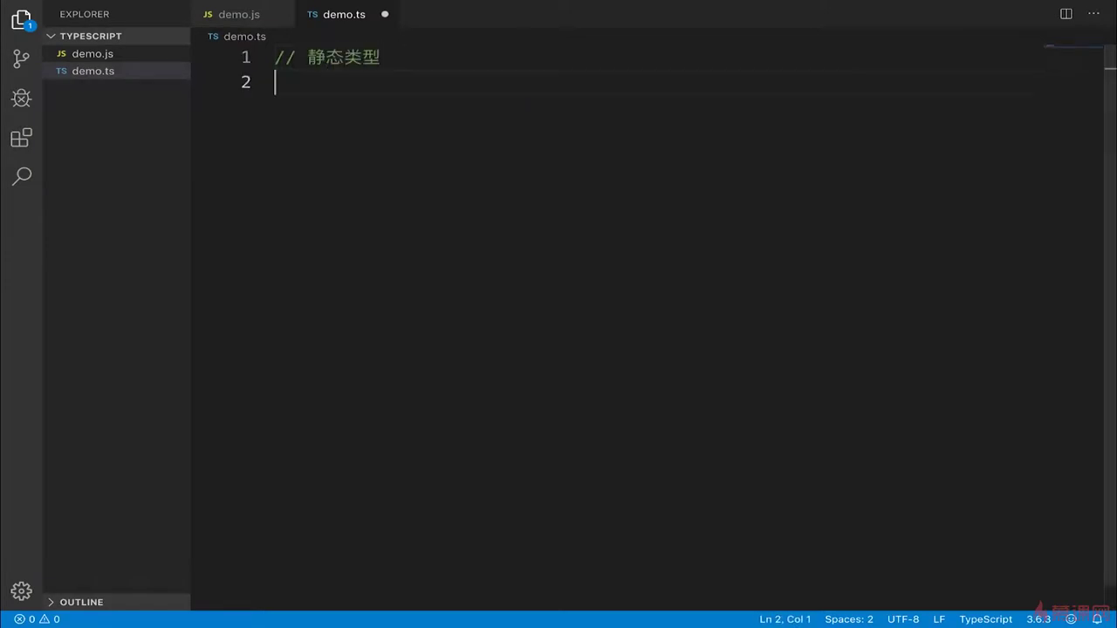
text(let b = 123;)
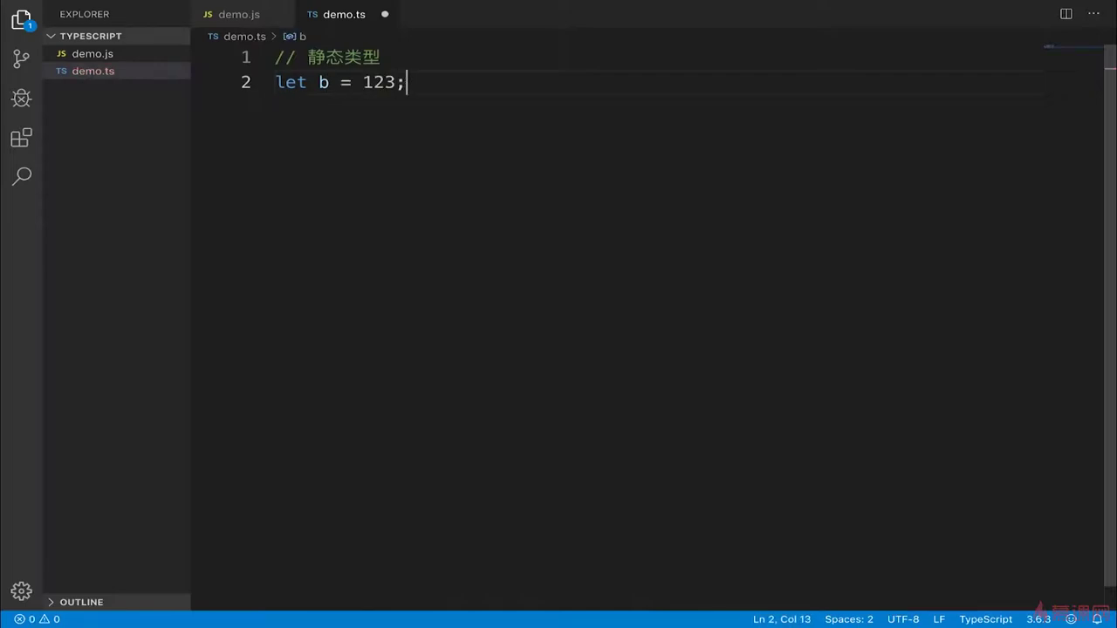
key(Return)
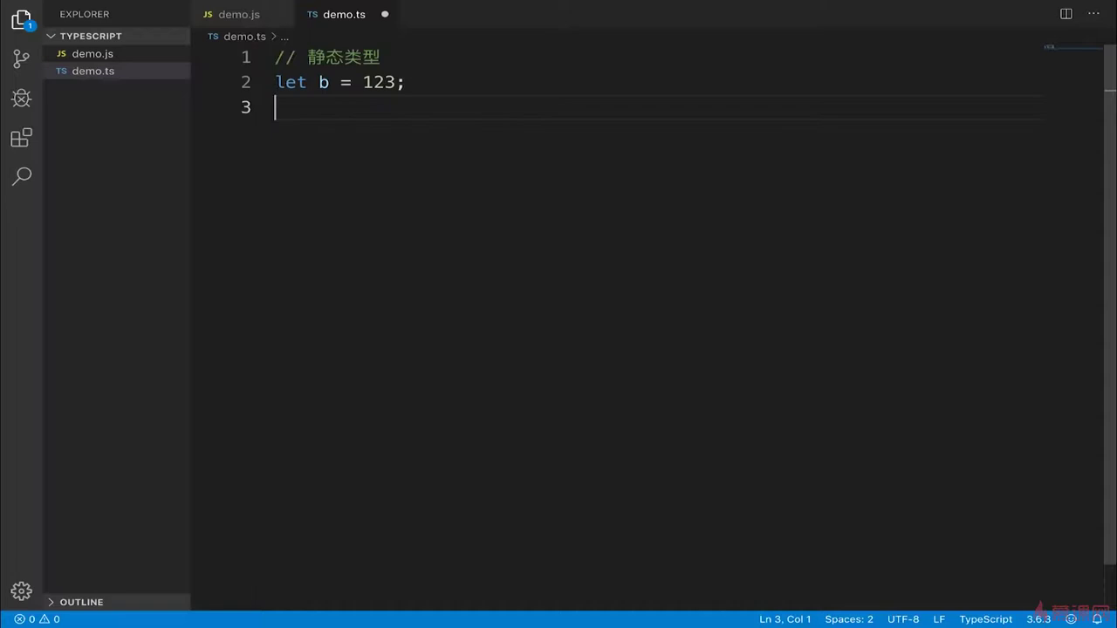
text(b = '123')
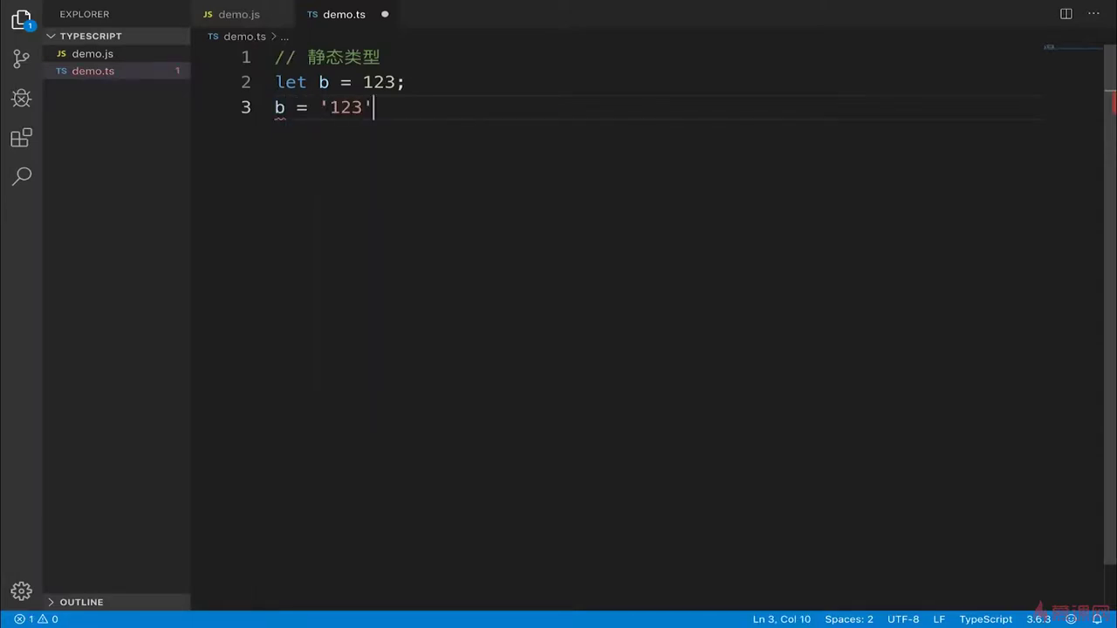
text(;)
click(347, 82)
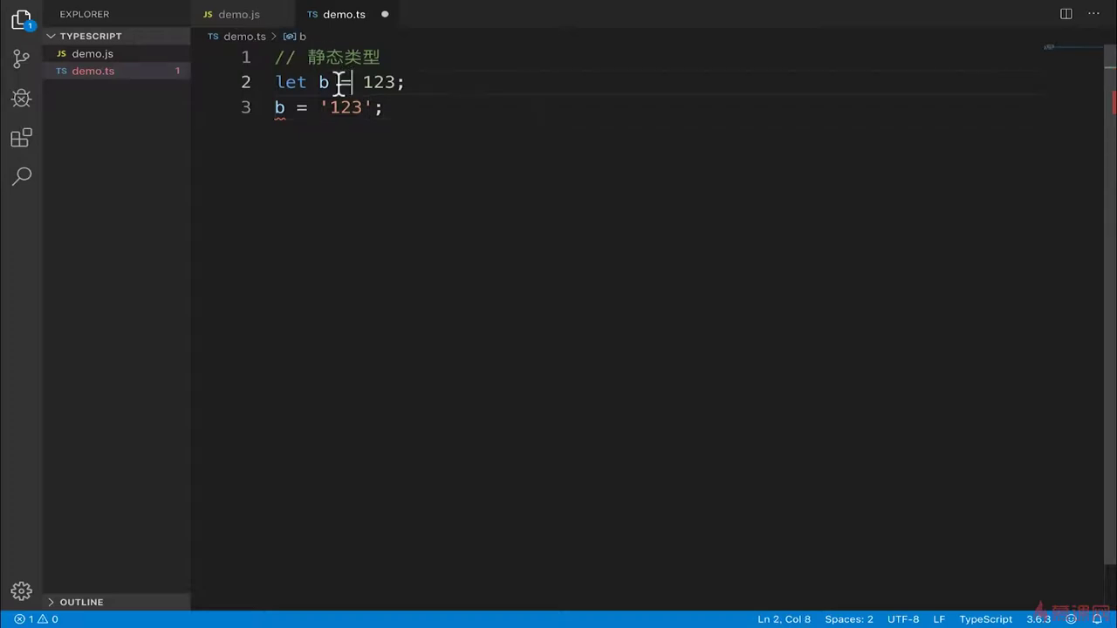
mouse_move(279, 109)
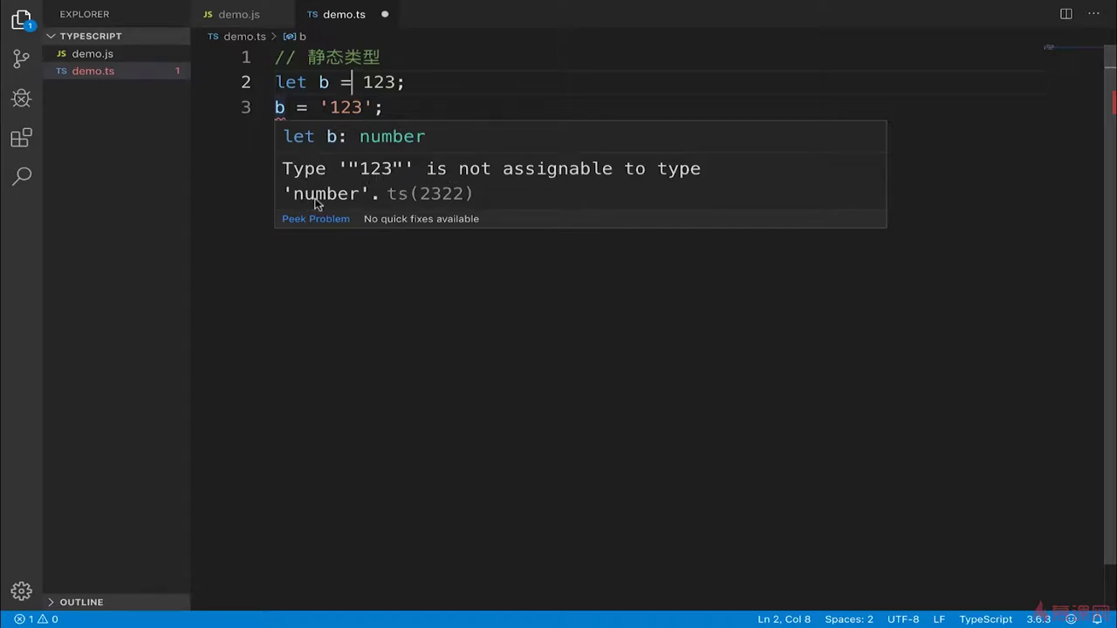
Step: Highlight the variable b and the value 123 on line 2 to explain the declaration
drag(374, 107, 321, 109)
click(325, 82)
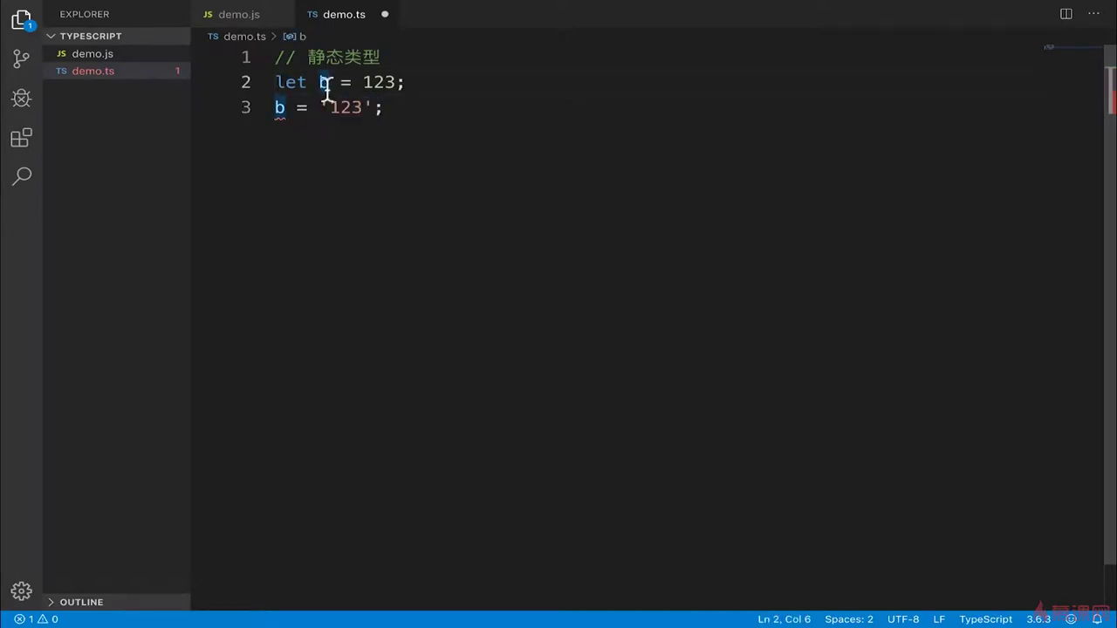
double_click(376, 82)
click(339, 140)
click(377, 82)
double_click(377, 82)
double_click(323, 82)
click(339, 139)
click(326, 84)
click(341, 82)
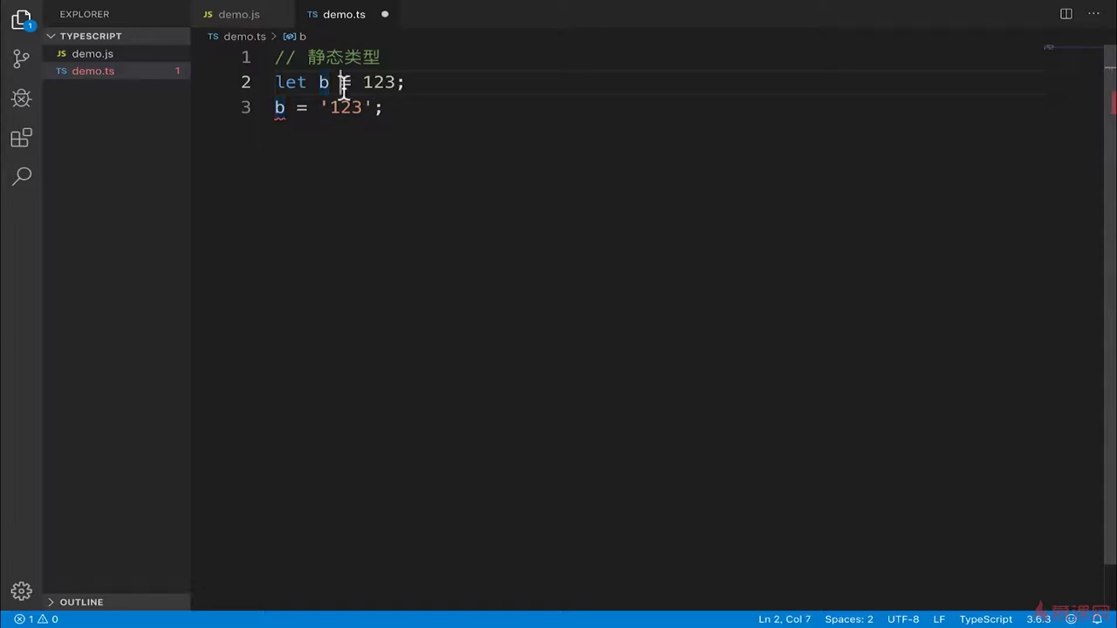
double_click(324, 82)
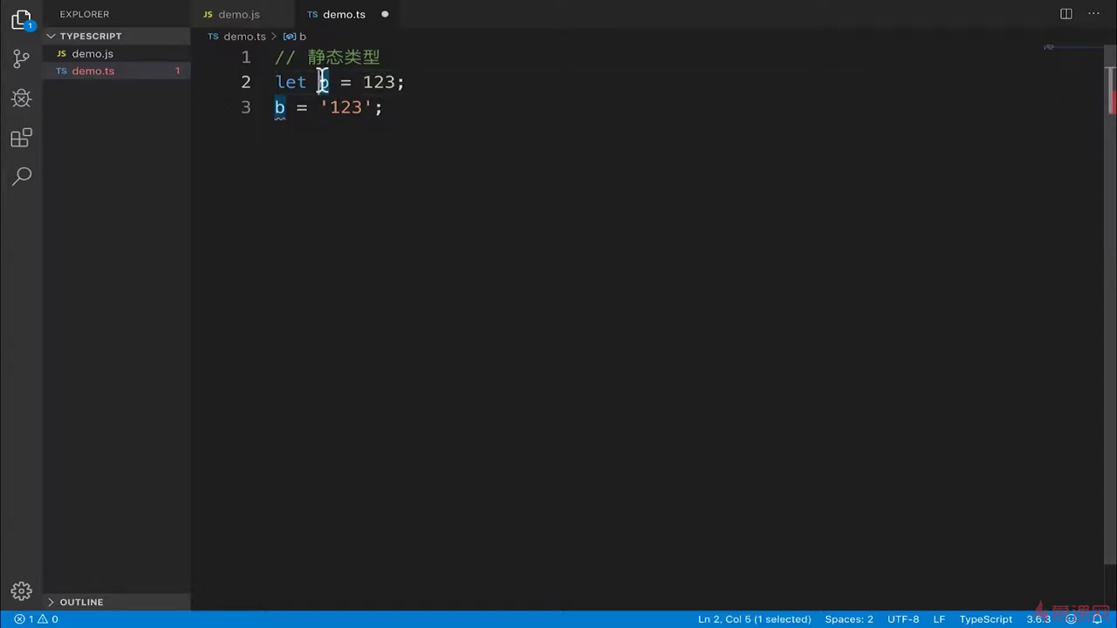
double_click(382, 82)
click(434, 87)
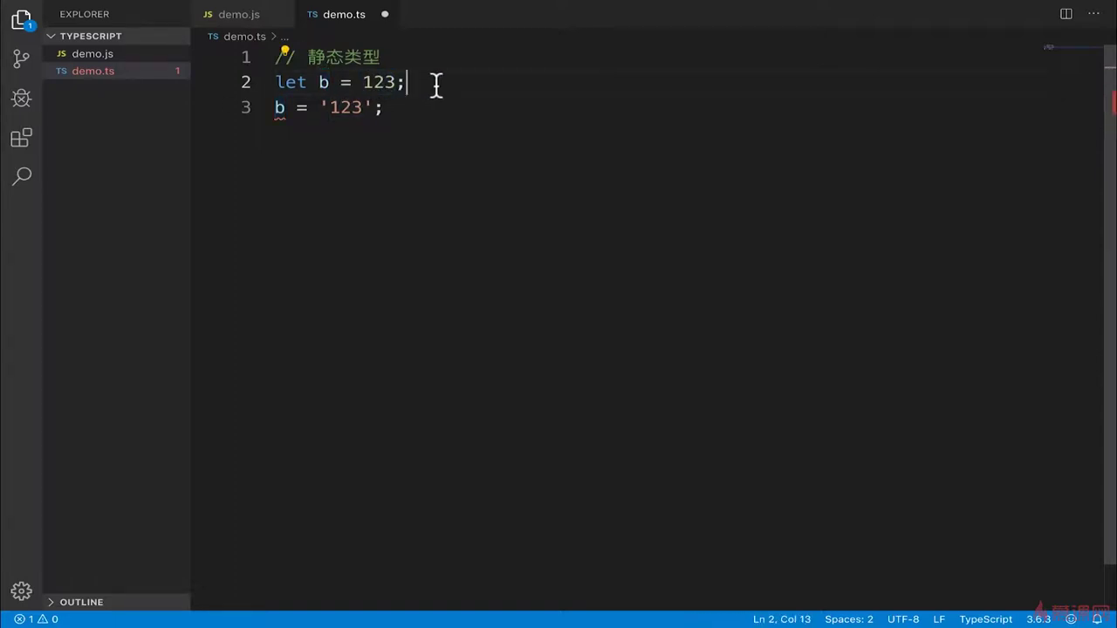
click(336, 82)
double_click(381, 82)
click(410, 89)
Step: Review the '123' reassignment, then add ': number' after b on line 2
drag(406, 106, 274, 107)
click(399, 120)
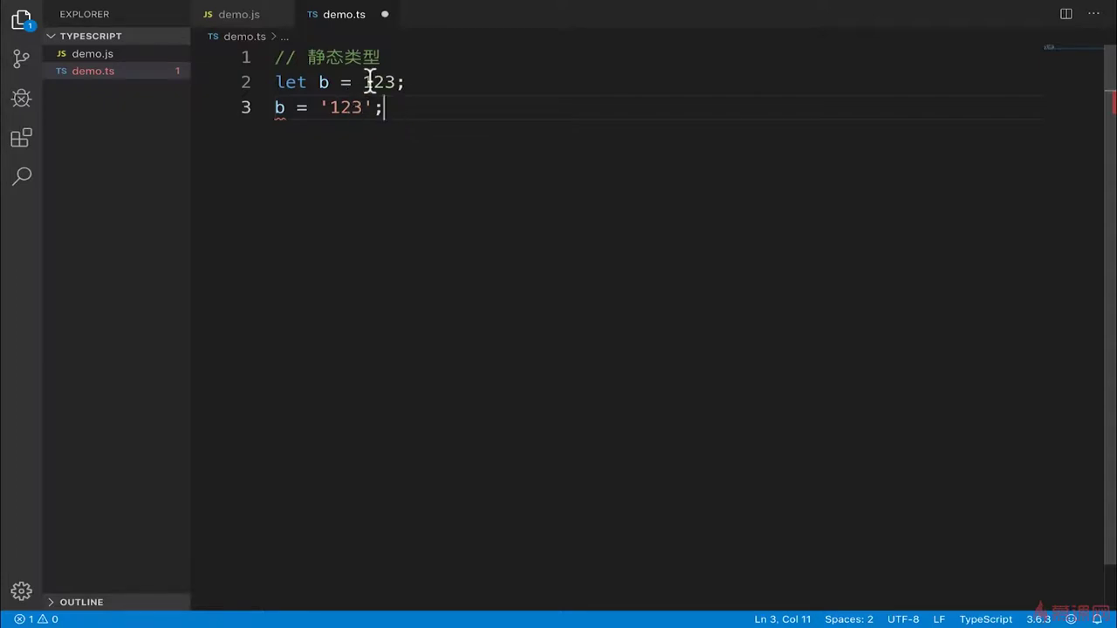
double_click(339, 107)
click(392, 112)
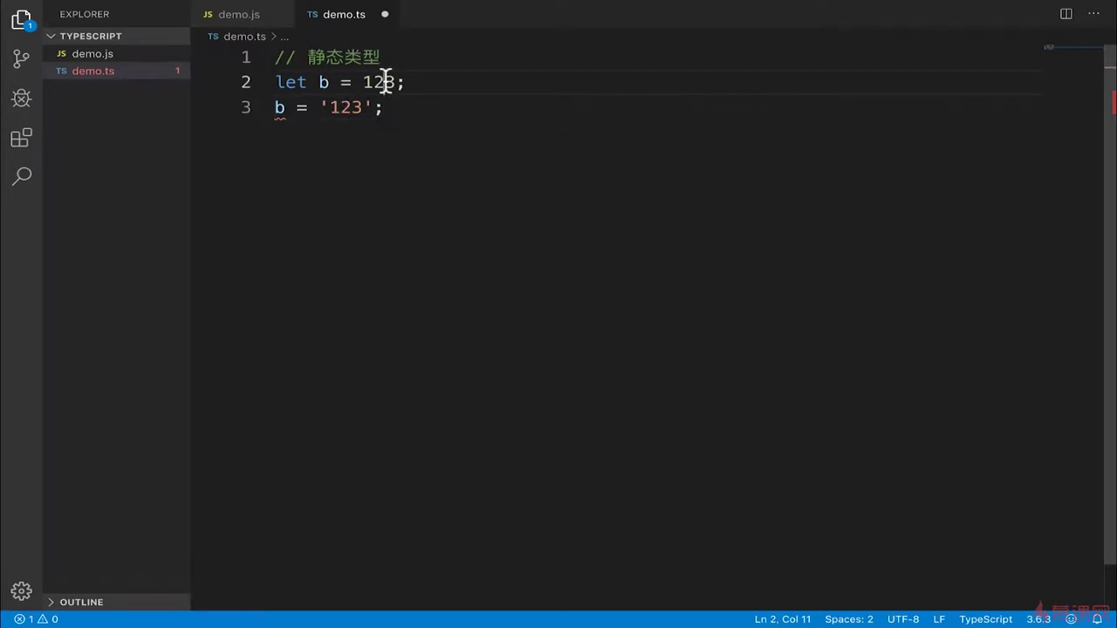
click(328, 82)
click(398, 82)
click(325, 82)
click(389, 149)
click(335, 83)
text(:)
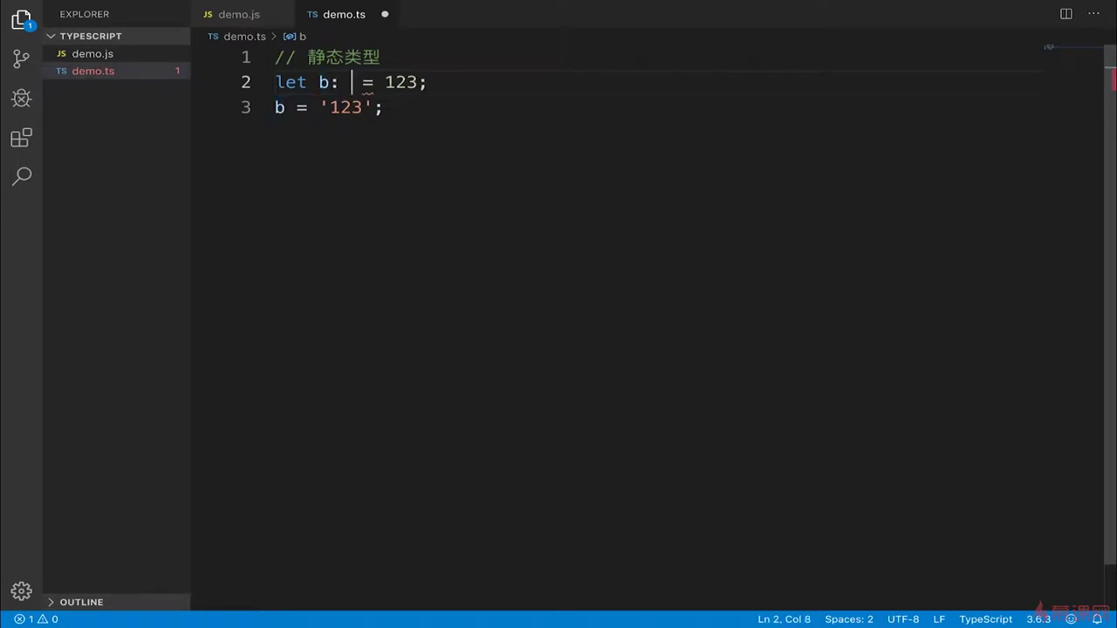
text( number)
Step: Highlight b, its number annotation, and the value 123 on line 2
click(484, 80)
click(501, 82)
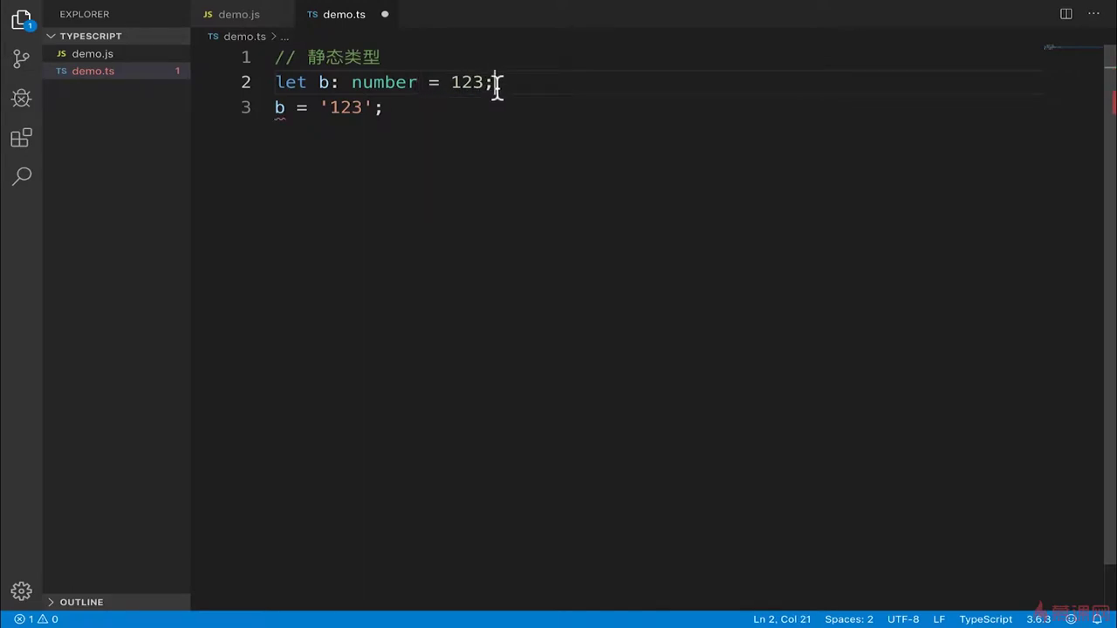
double_click(328, 82)
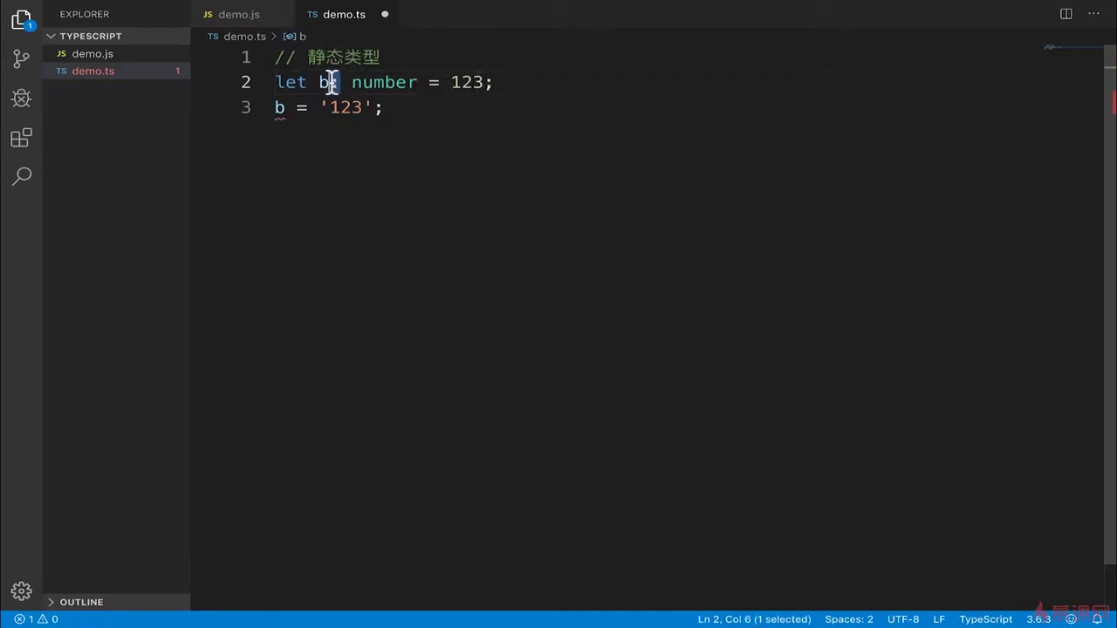
double_click(373, 82)
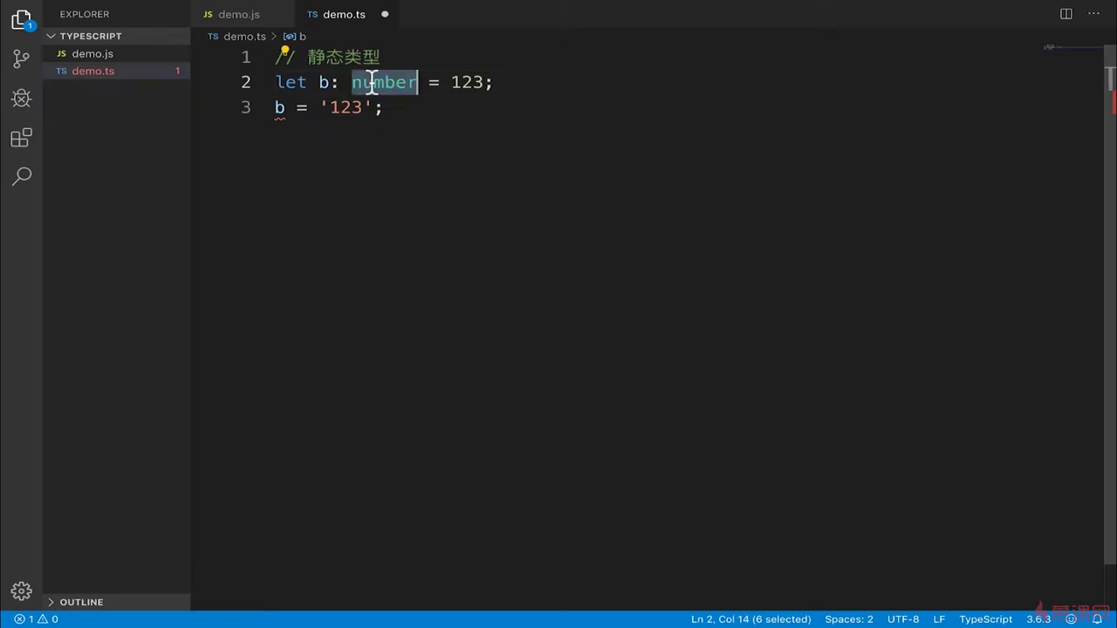
double_click(462, 82)
click(515, 82)
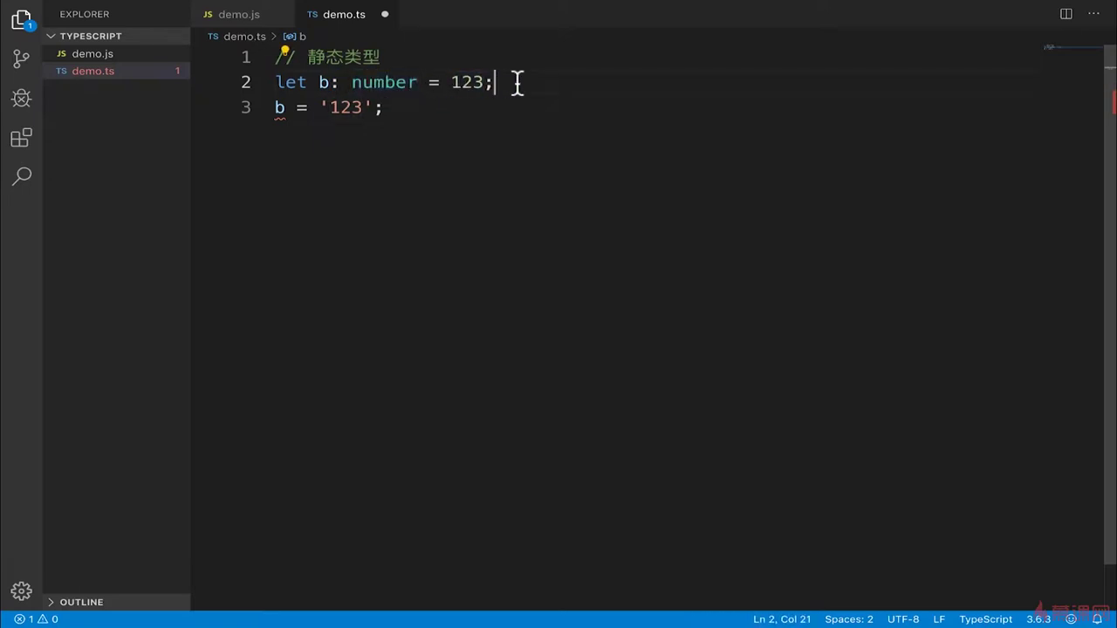
click(291, 108)
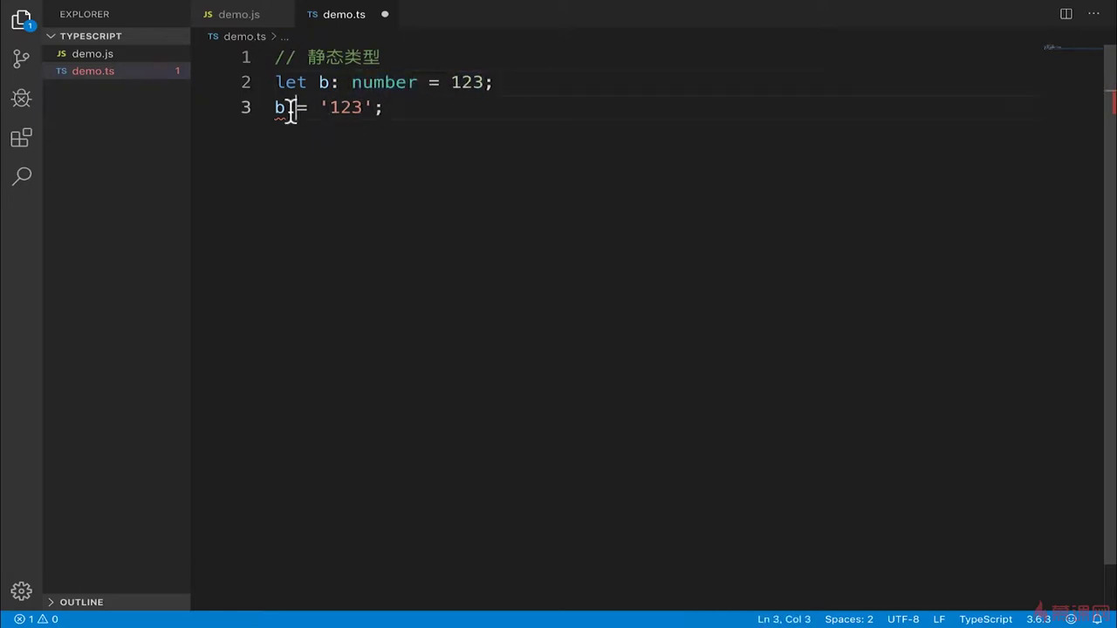
double_click(346, 108)
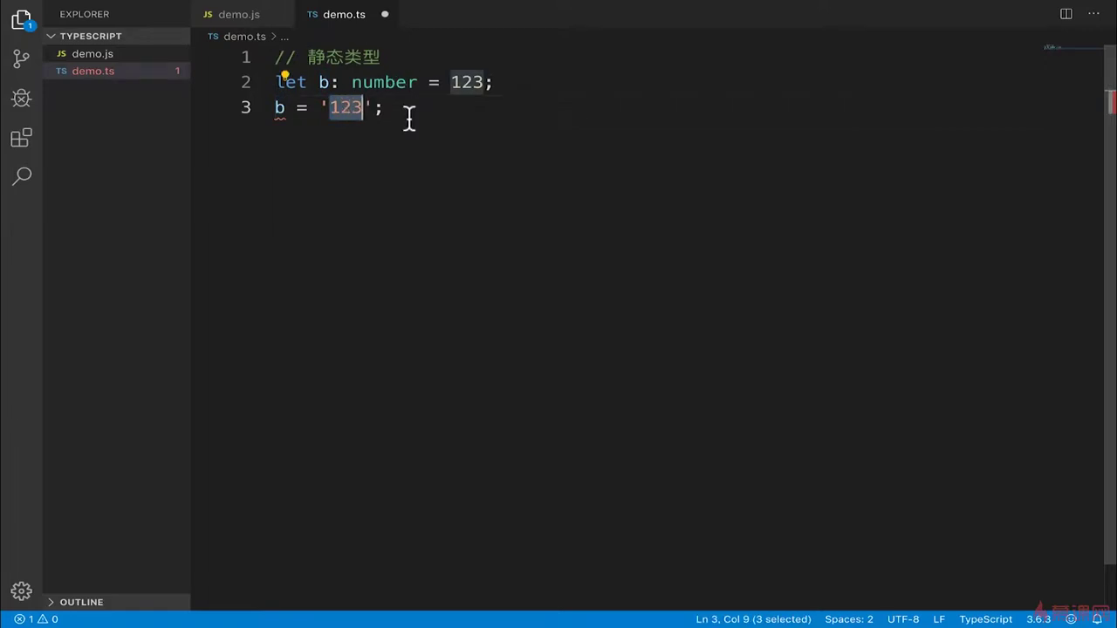
click(385, 108)
Step: Replace the string '123' on line 3 with 456, clearing the type error
drag(374, 108, 320, 109)
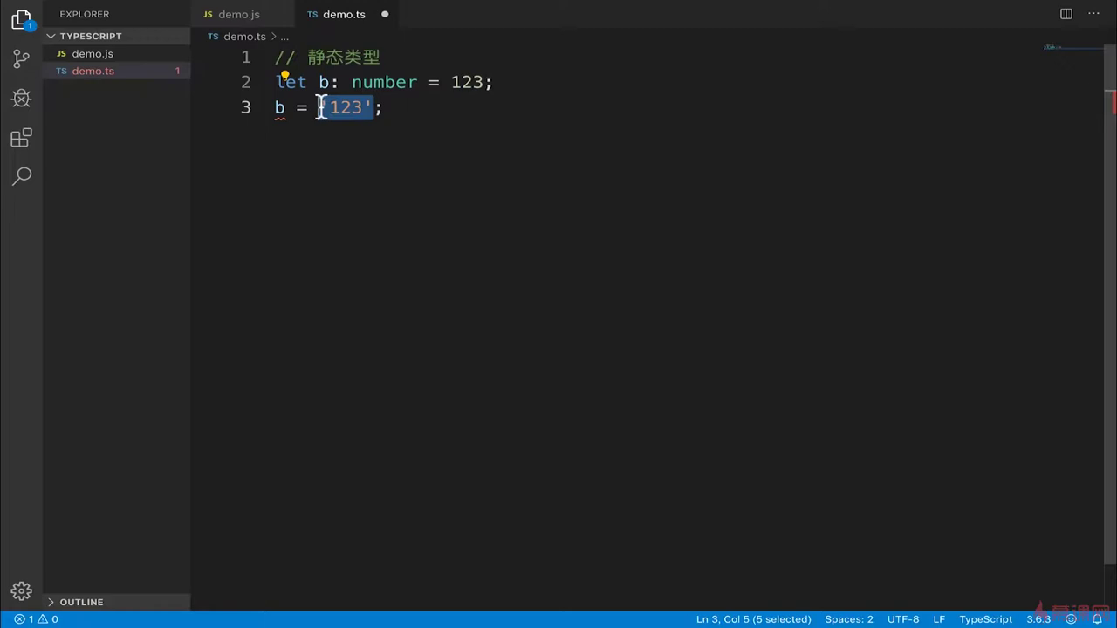
text(456)
click(411, 107)
click(286, 107)
click(361, 107)
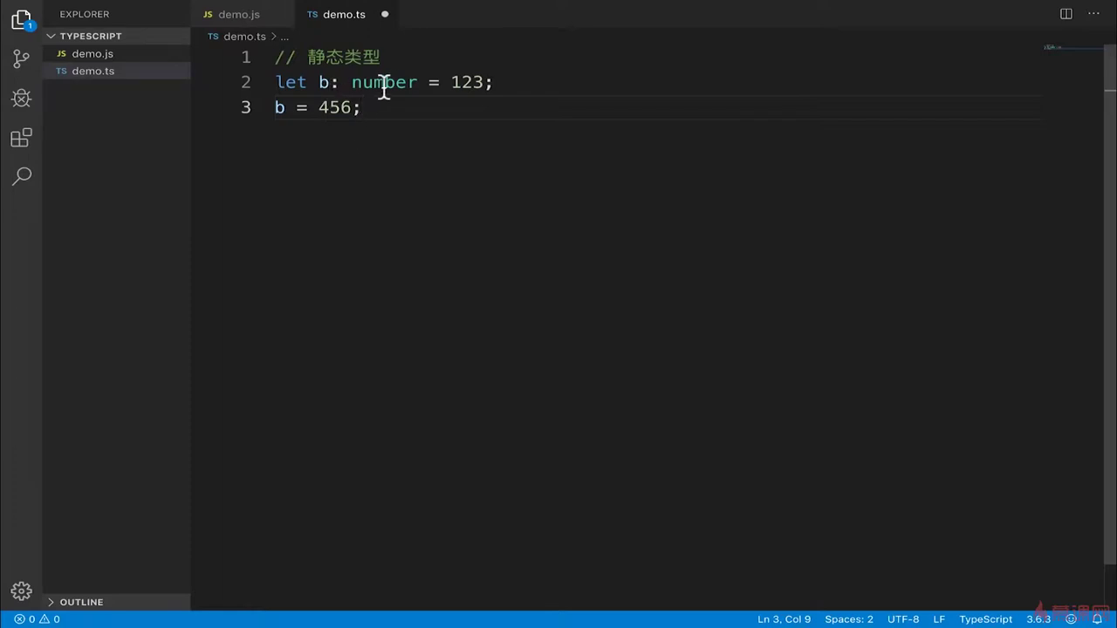
double_click(397, 83)
click(401, 131)
double_click(339, 107)
click(387, 108)
double_click(337, 107)
click(385, 108)
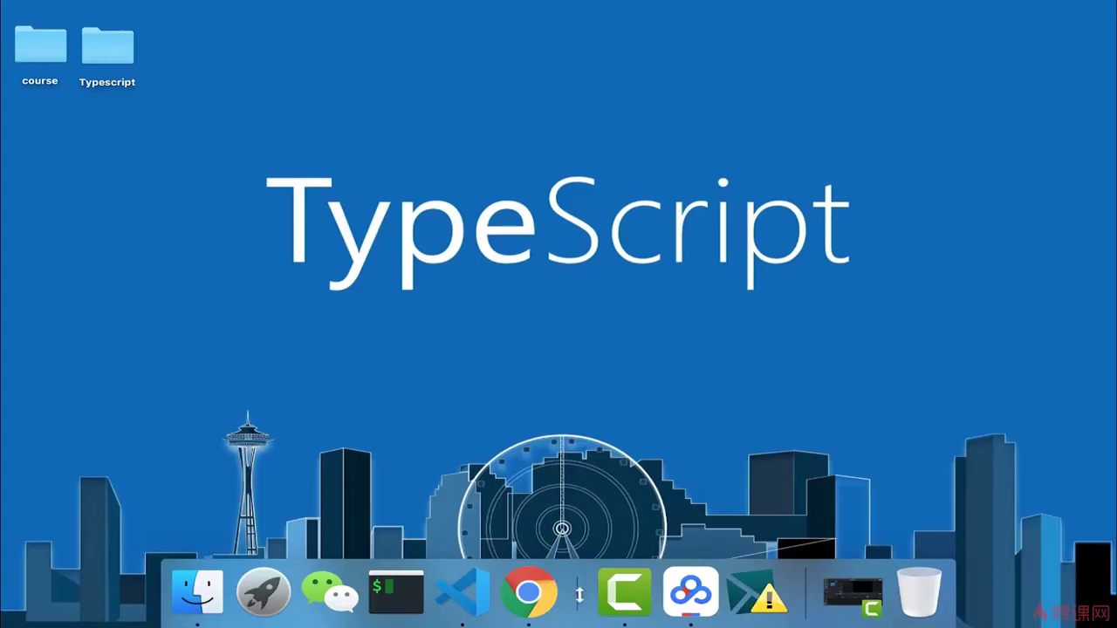
Step: Switch to Chrome showing the typescriptlang.org homepage
click(526, 590)
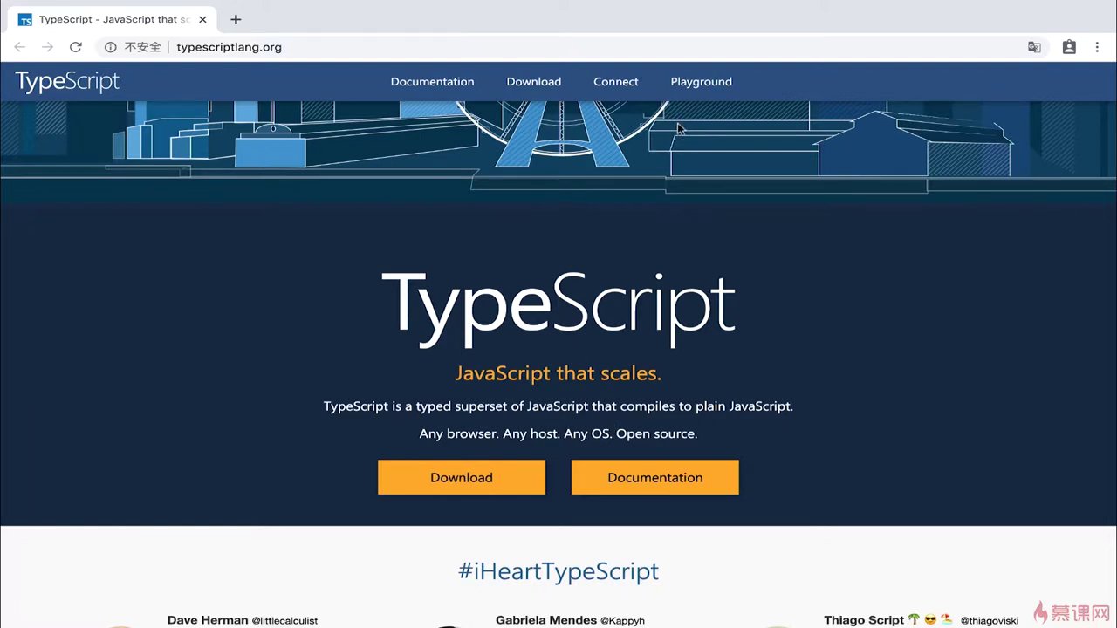
Step: In the TypeScript Playground, define interface Person { name: string }
click(709, 87)
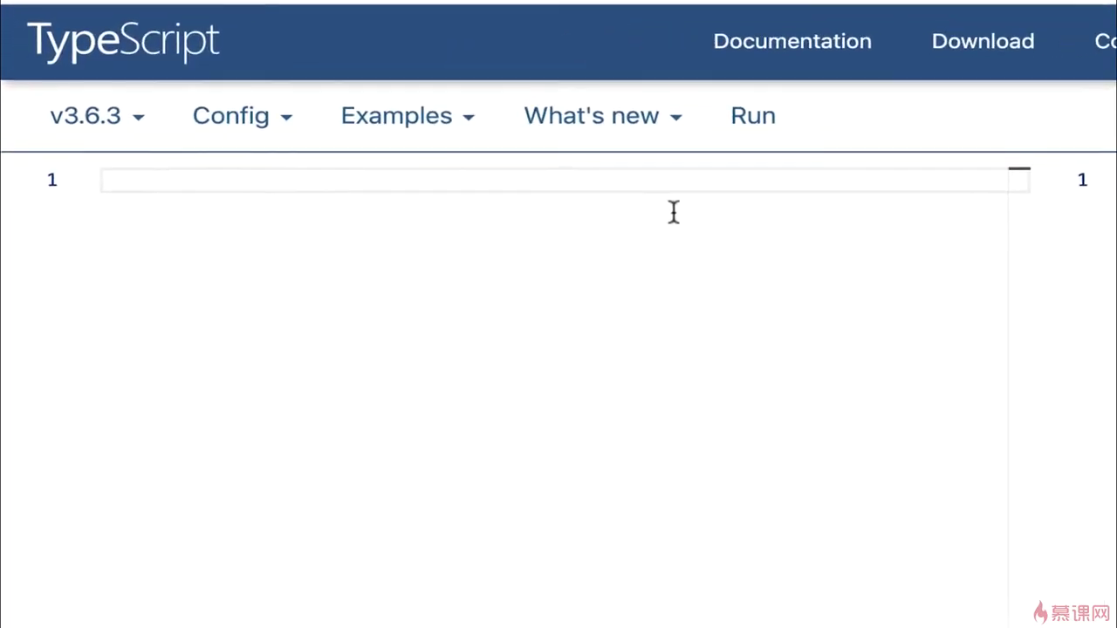
text(interfacee)
key(BackSpace)
key(BackSpace)
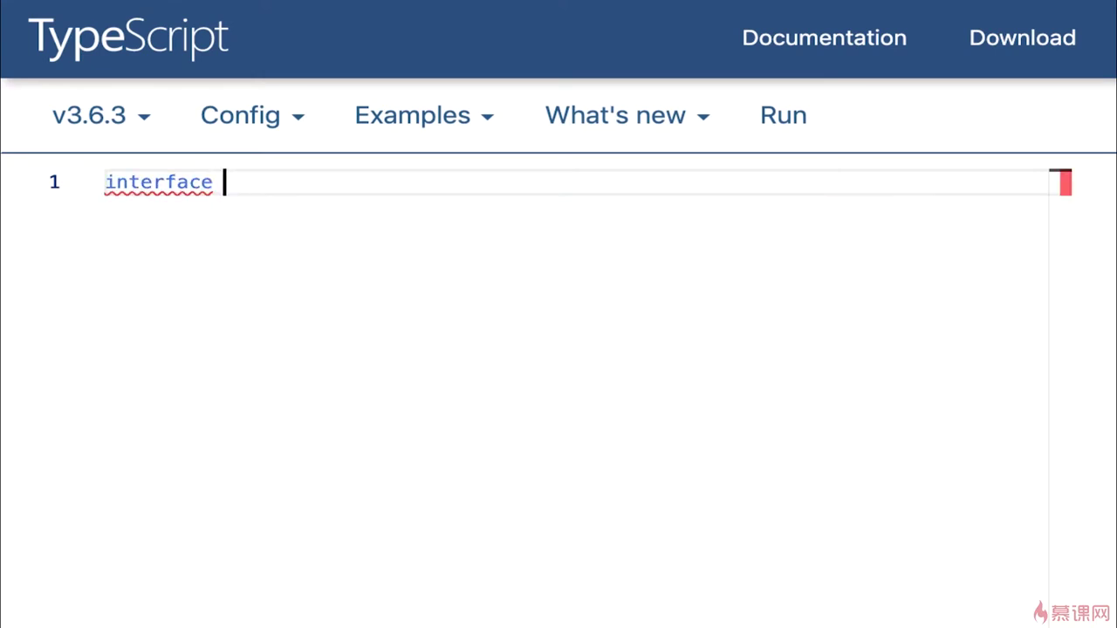
text(Person)
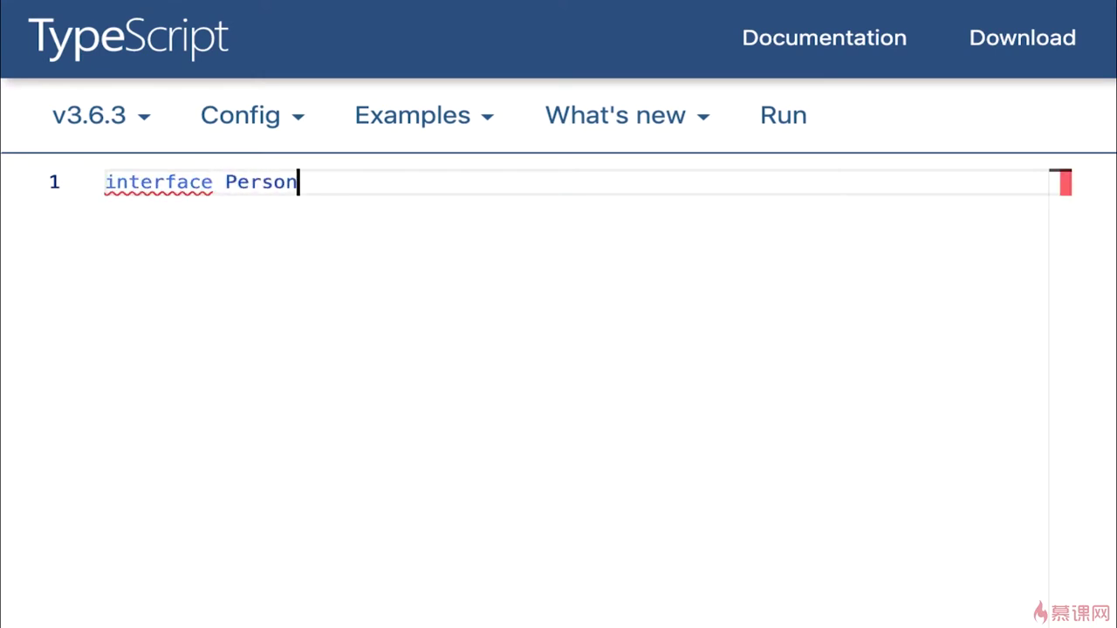
text( {)
key(Return)
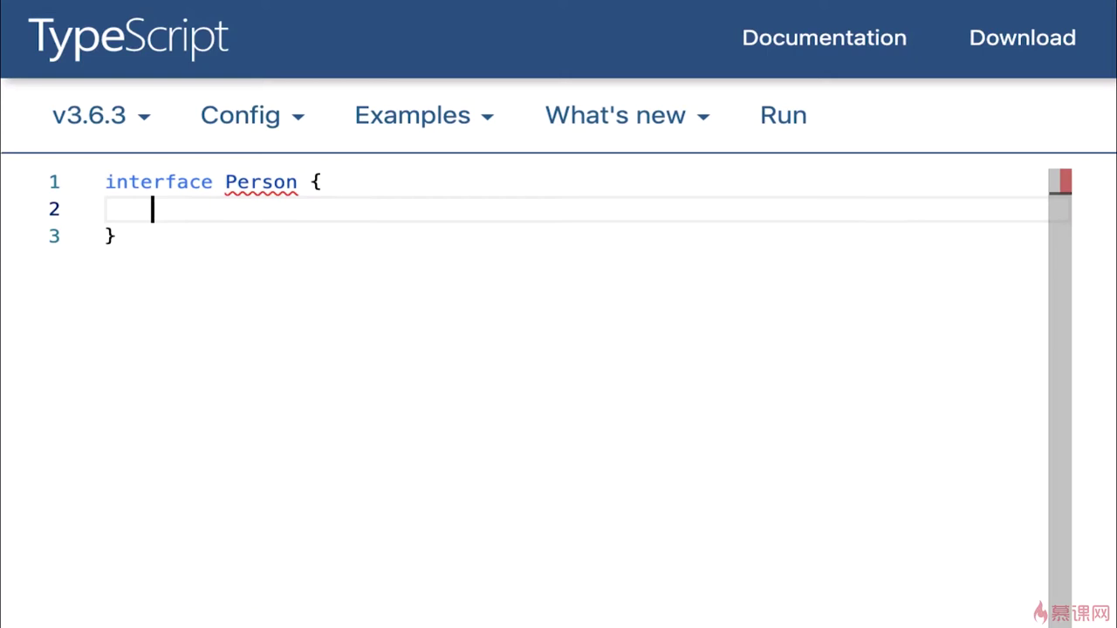
text(name)
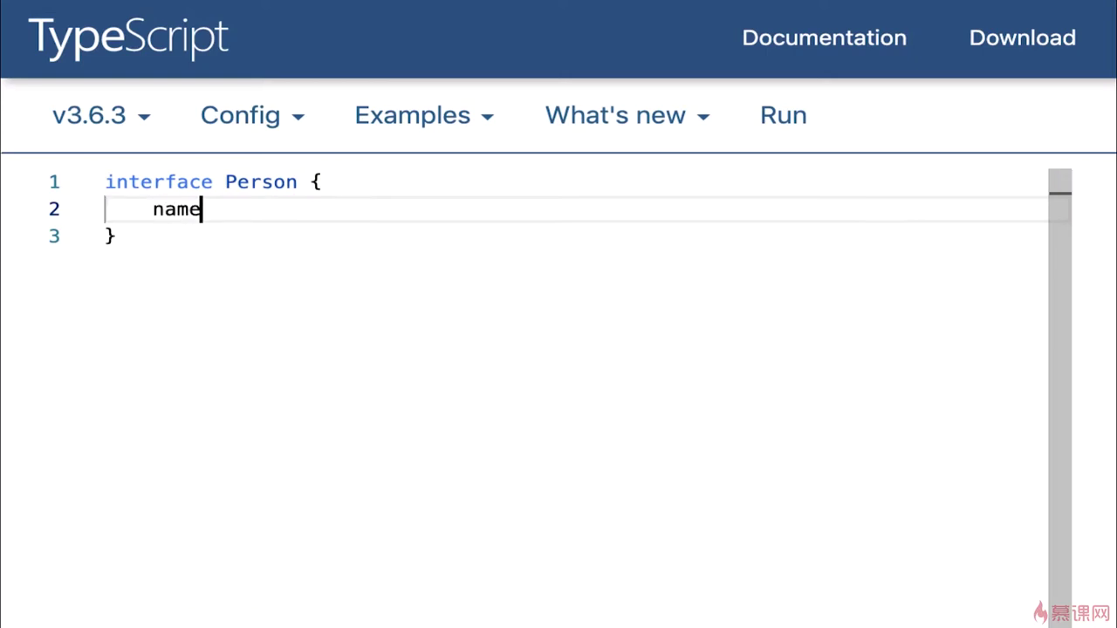
key(BackSpace)
text(: )
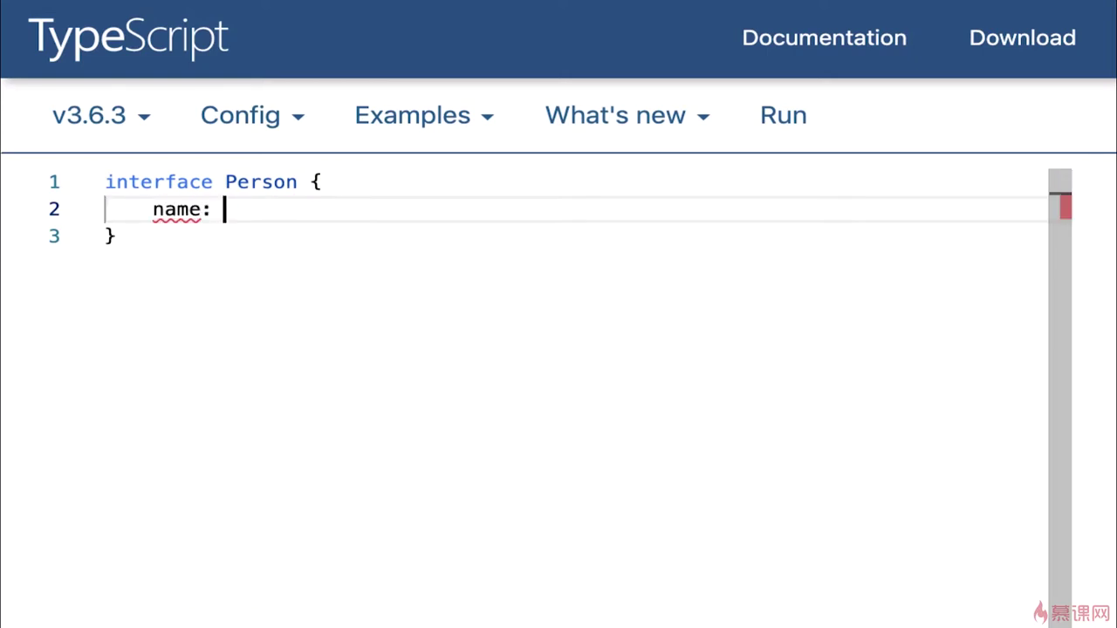
text(string)
key(Down)
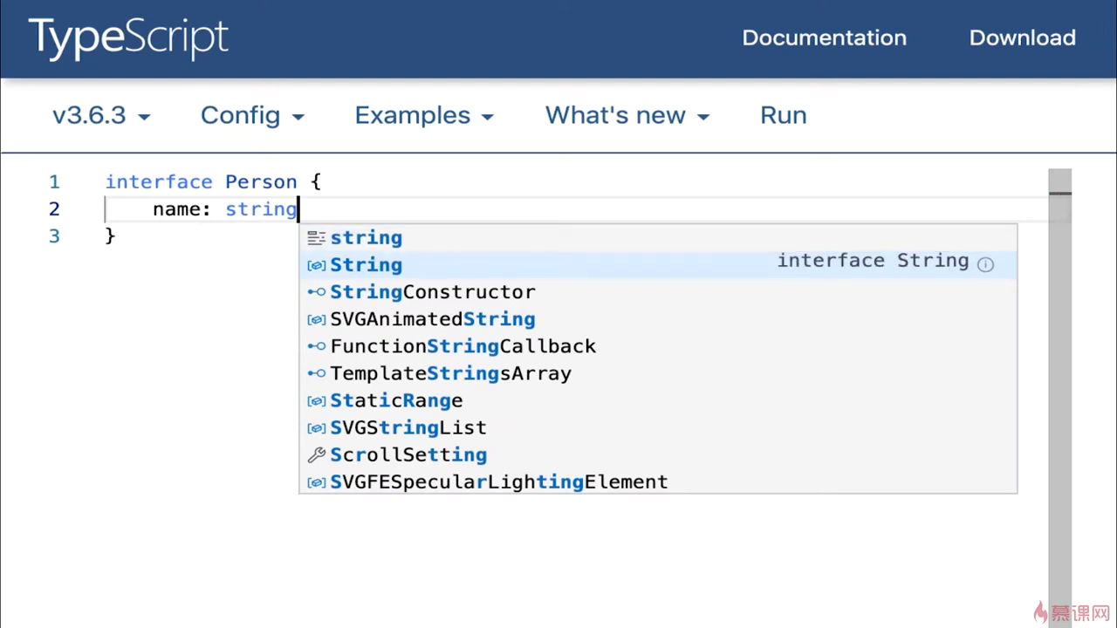
key(Escape)
Step: Declare const teacher: Person with the teacher's name as its name string, then select all the code
click(570, 249)
key(Return)
key(Return)
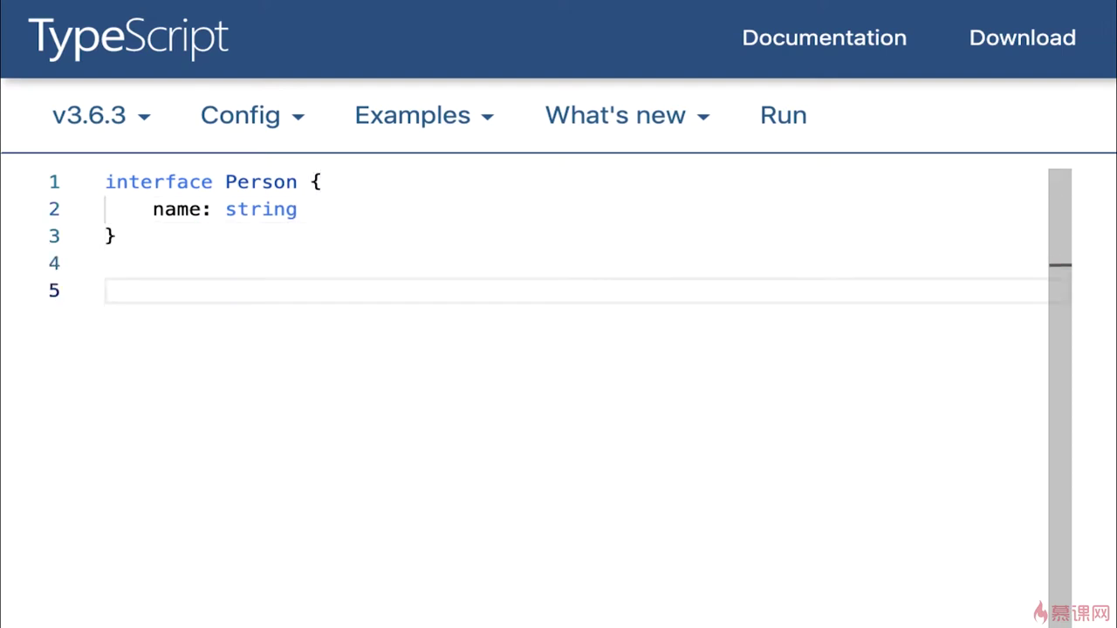
text(const teacher: )
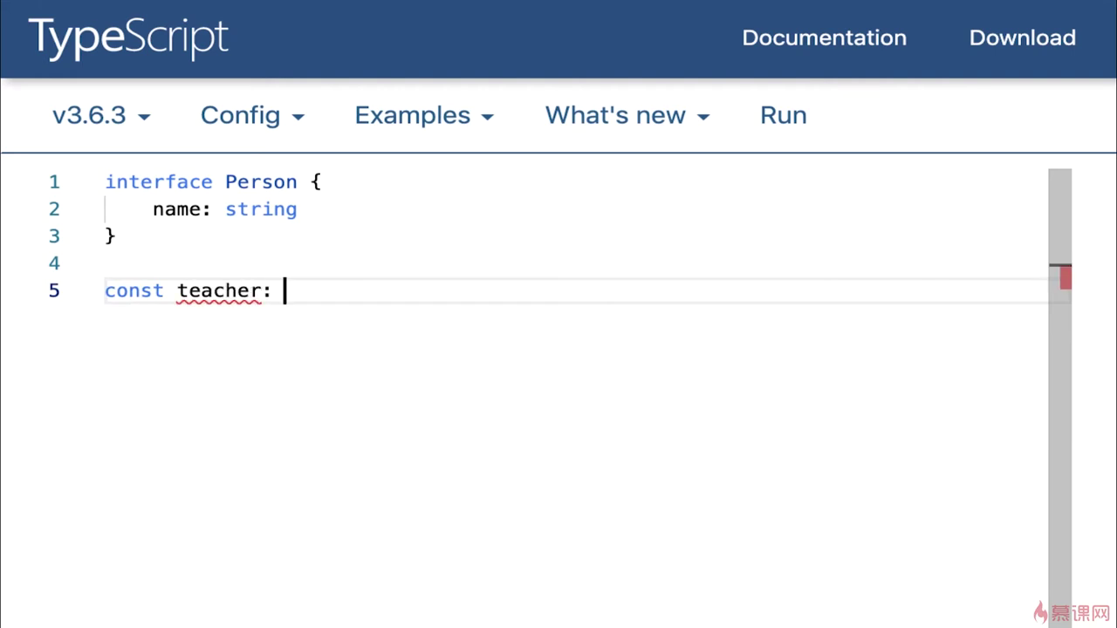
text(Person = {)
key(Return)
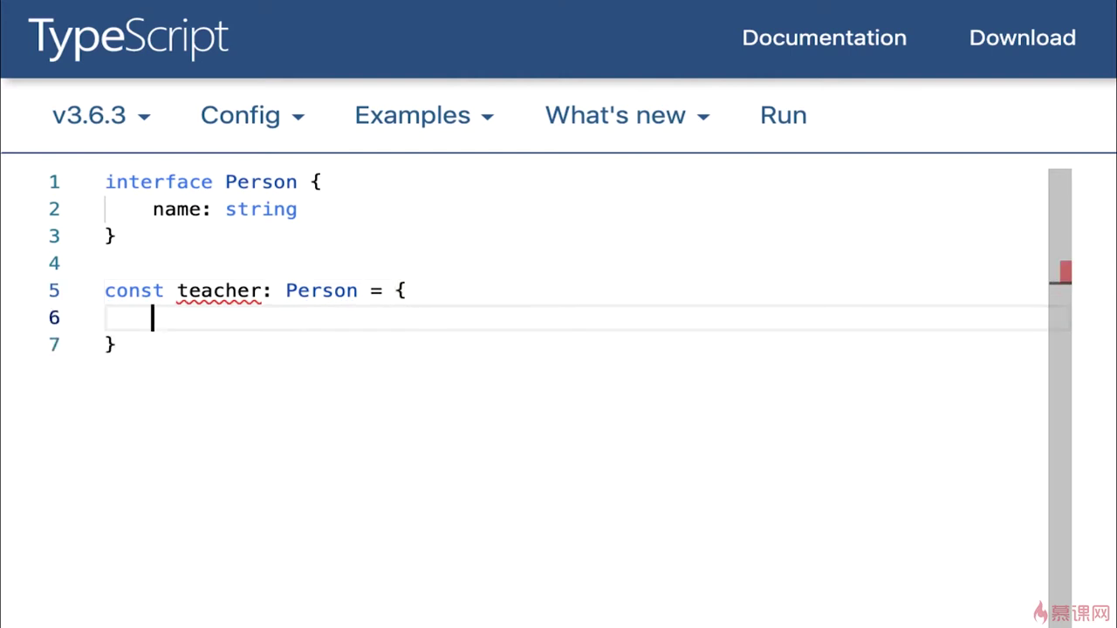
text(name: ')
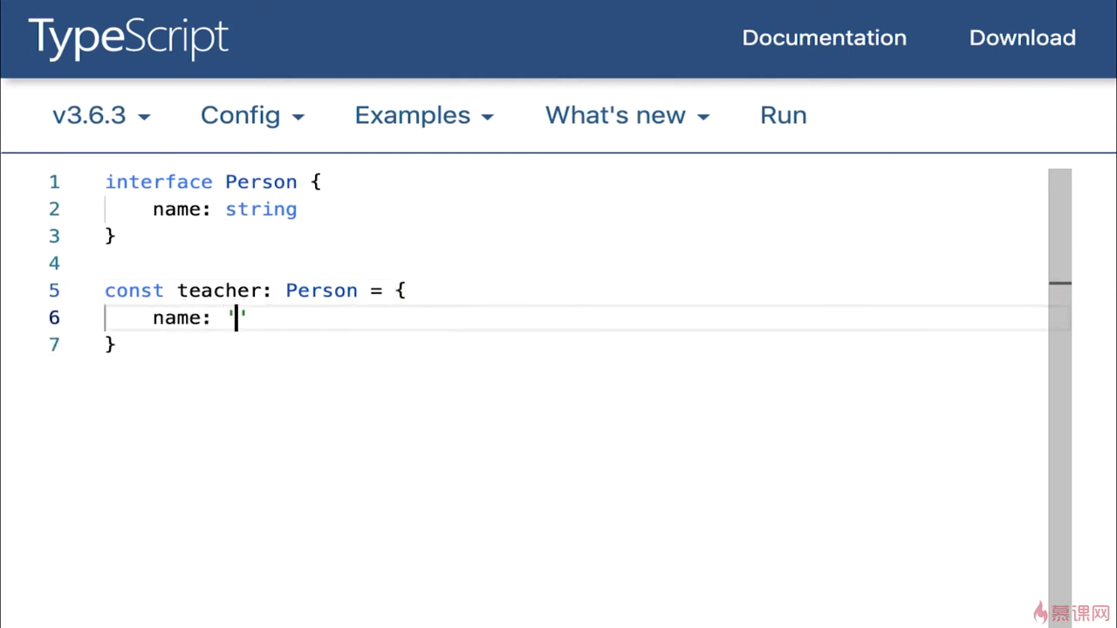
text(Dell Lee)
click(725, 263)
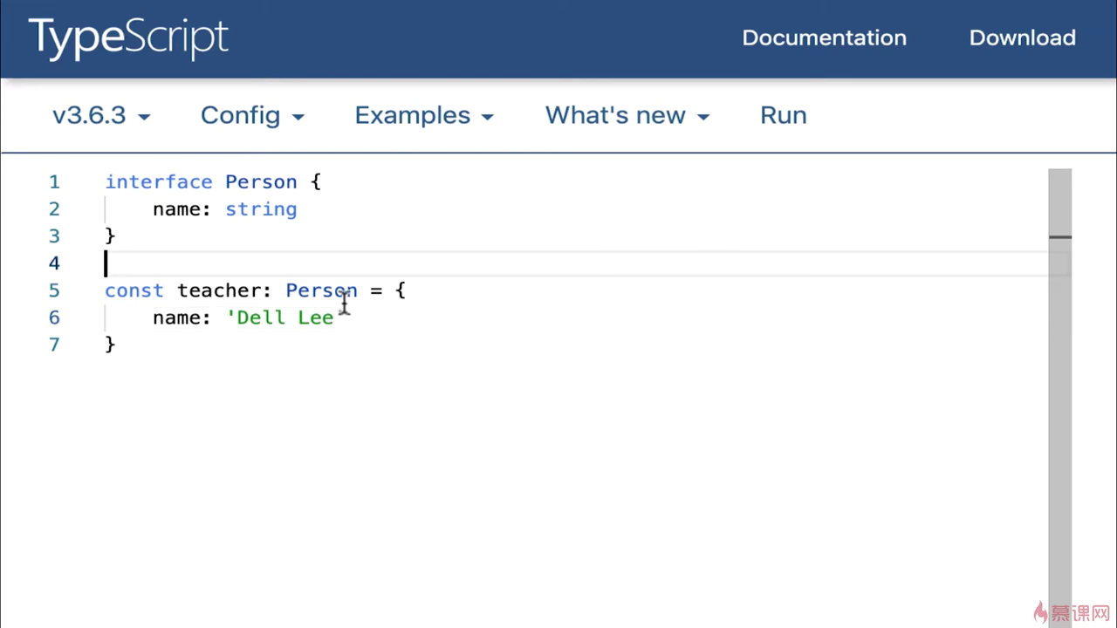
drag(399, 378, 55, 160)
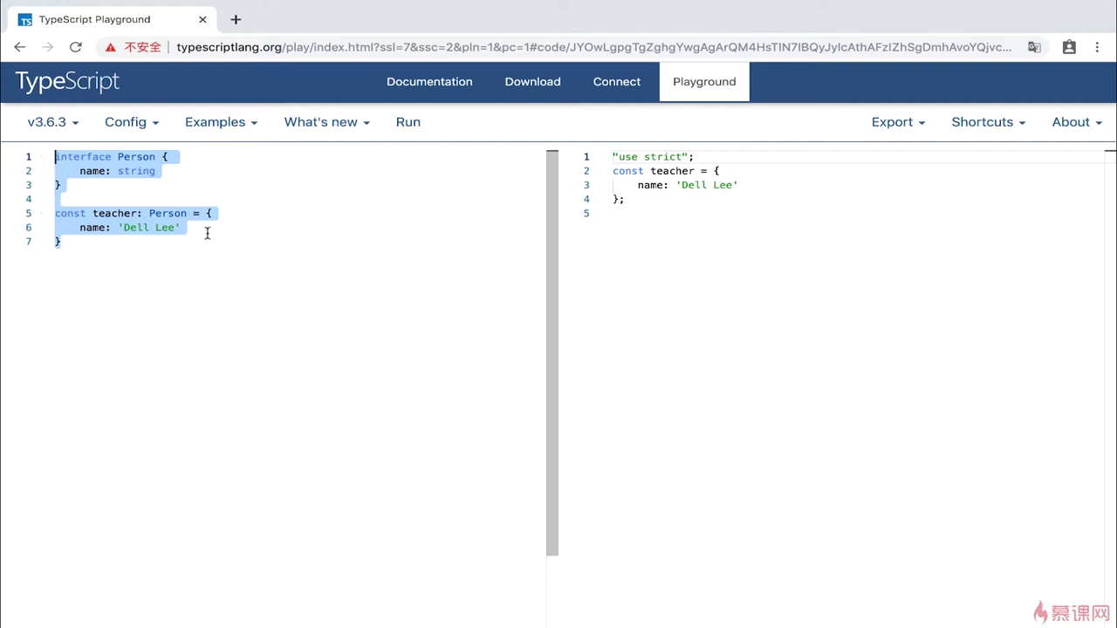
Step: Open the browser developer tools, close the What's New drawer and clear the console
click(207, 231)
key(F12)
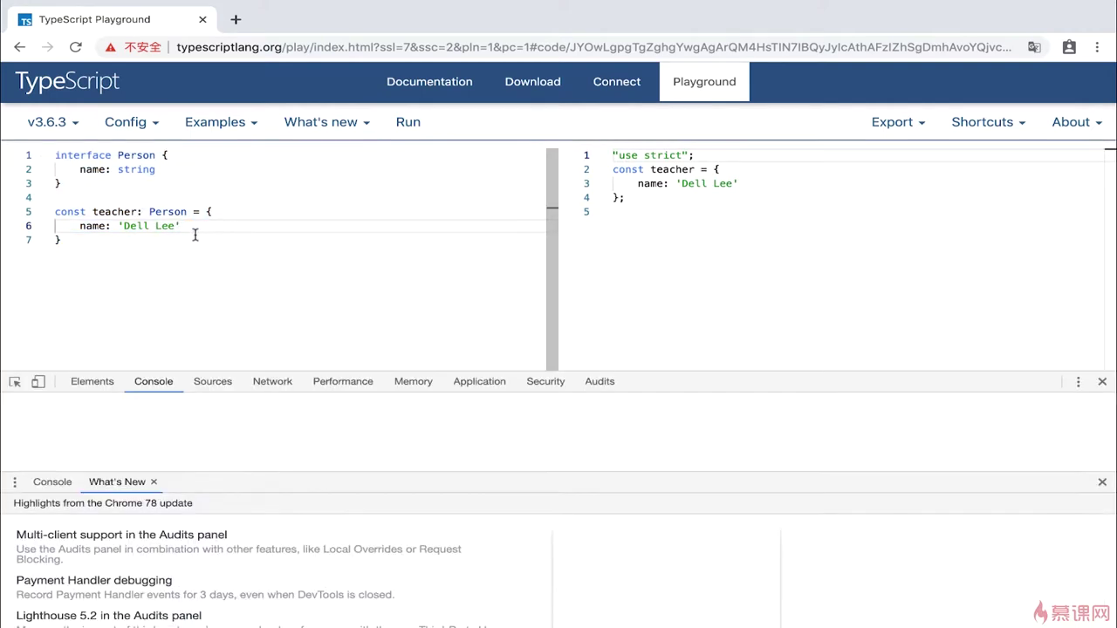
click(1102, 482)
click(39, 402)
Step: Copy the TypeScript source into the console and run it, triggering an Unexpected identifier error
drag(63, 241, 55, 155)
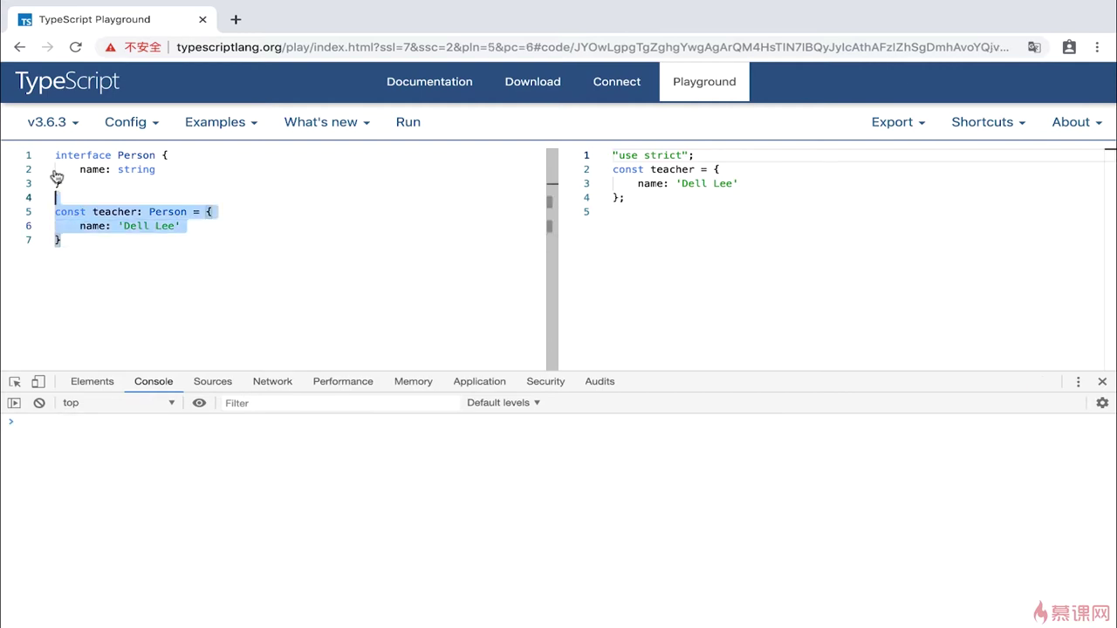
key(ctrl+c)
click(120, 493)
key(ctrl+v)
key(Return)
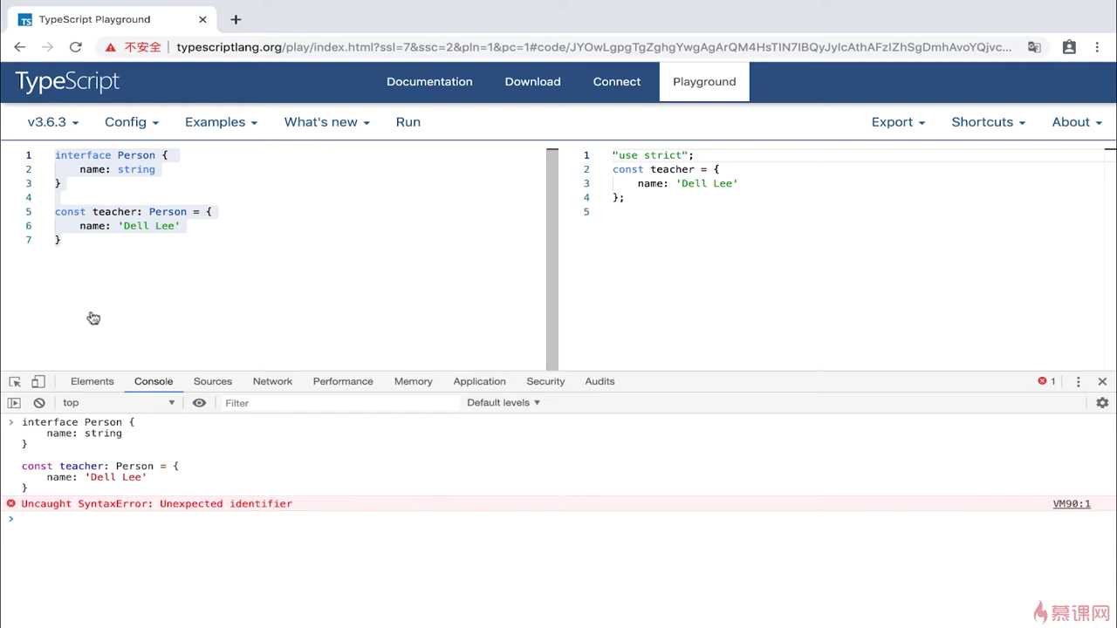
Step: Clear the console and reselect lines 1–7 of the TypeScript source in the editor
click(129, 253)
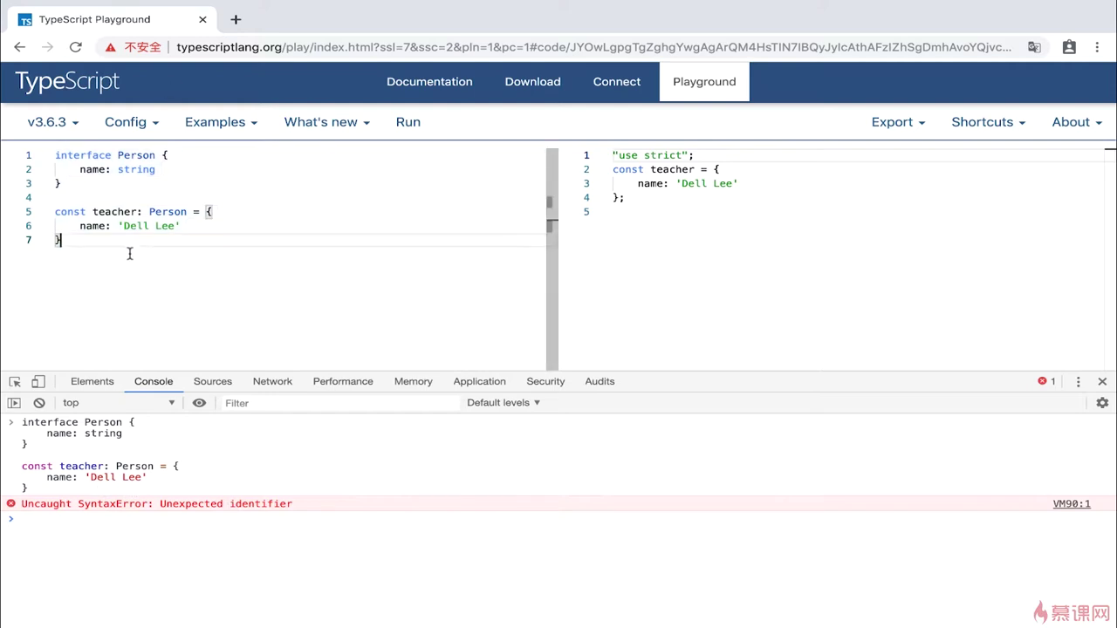
click(40, 402)
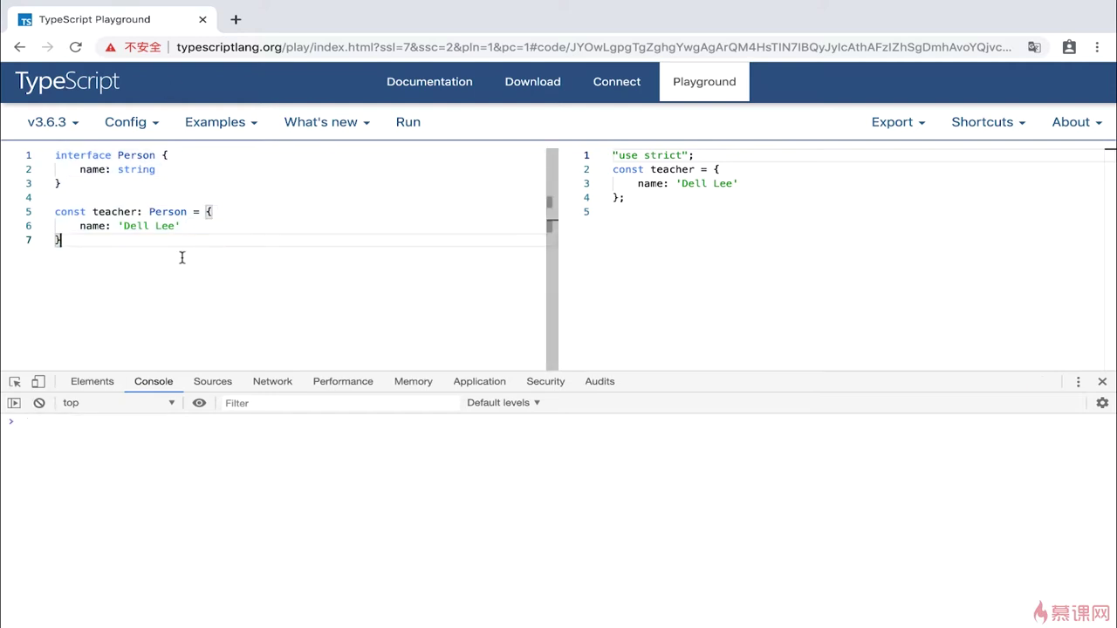
key(ctrl+a)
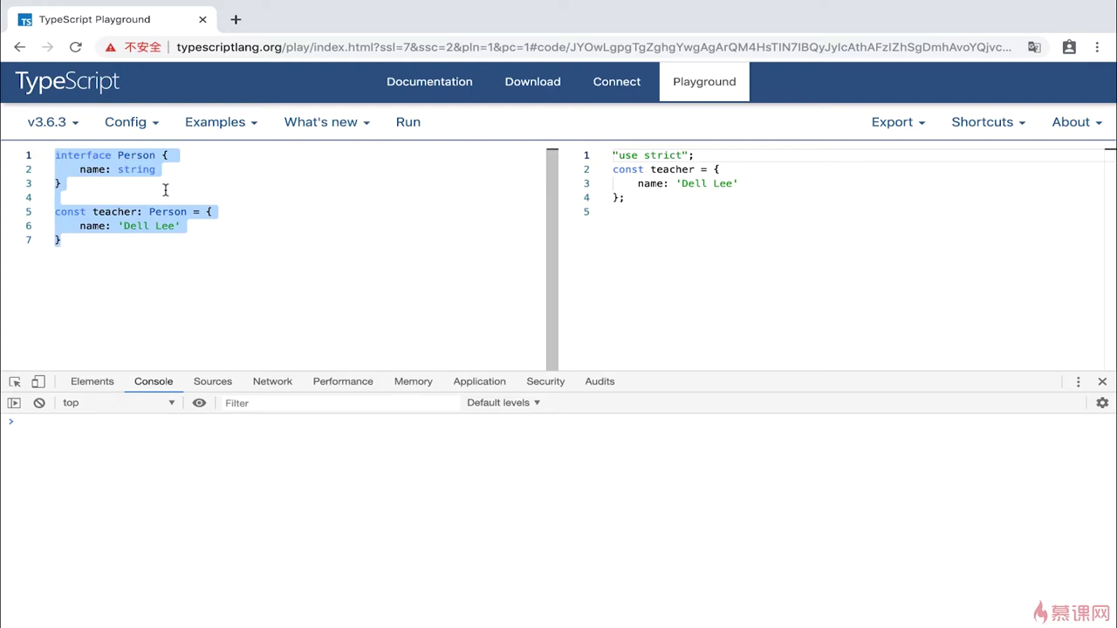
click(213, 177)
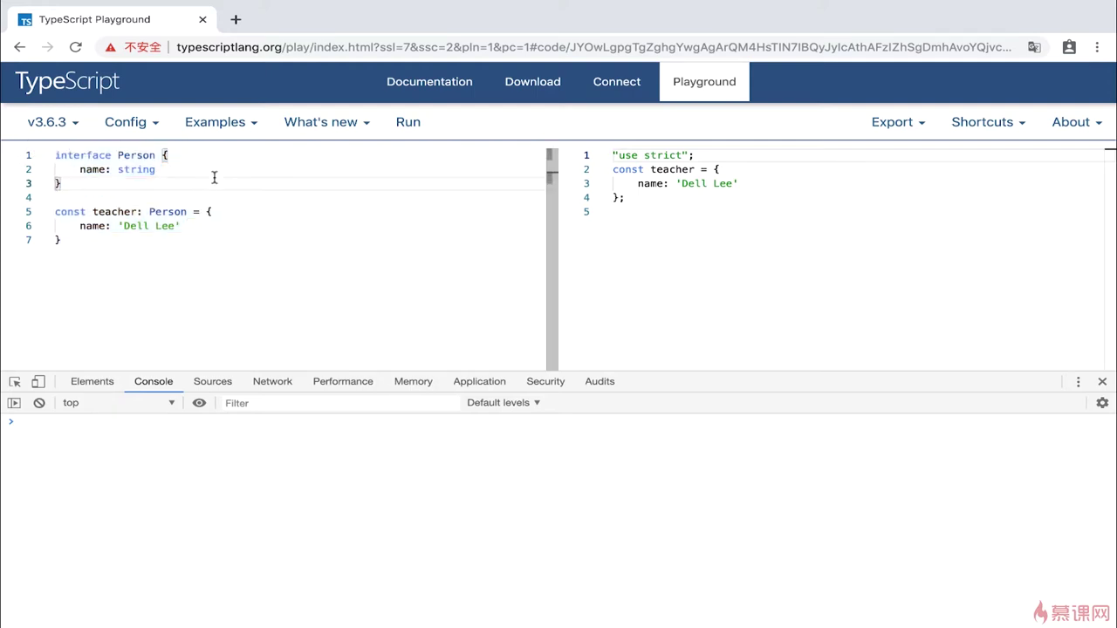
click(140, 257)
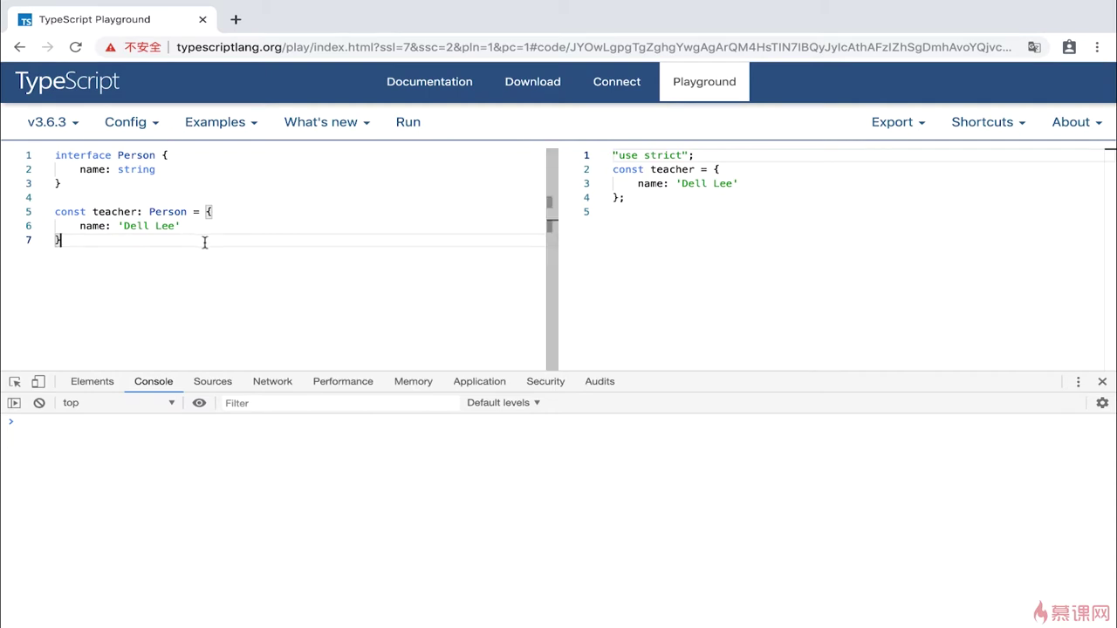
drag(100, 157, 262, 251)
click(263, 253)
click(117, 170)
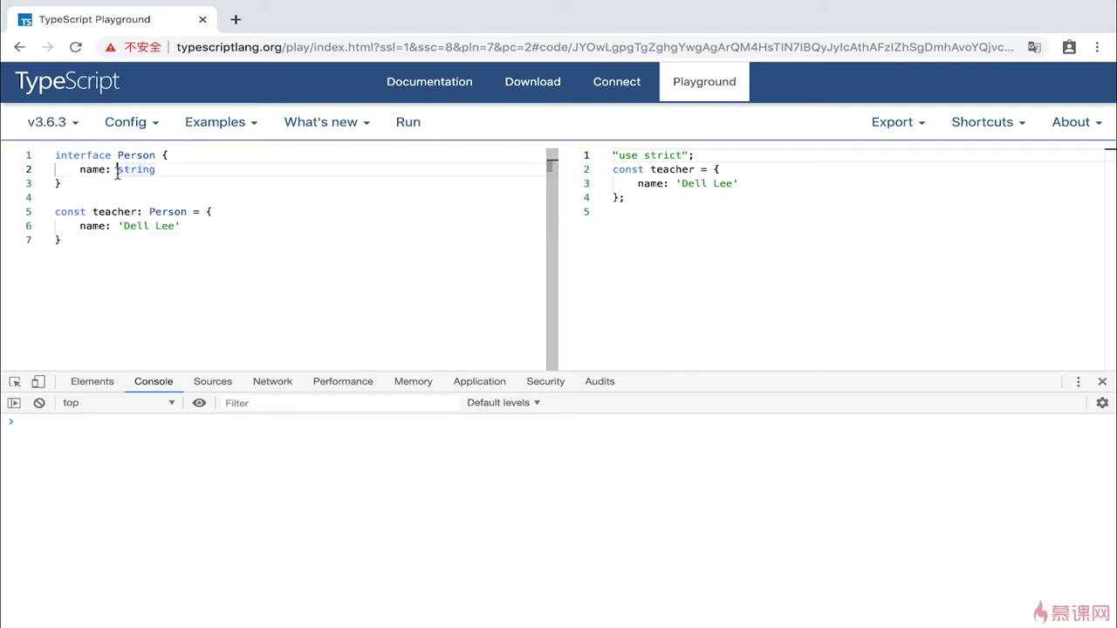
click(698, 208)
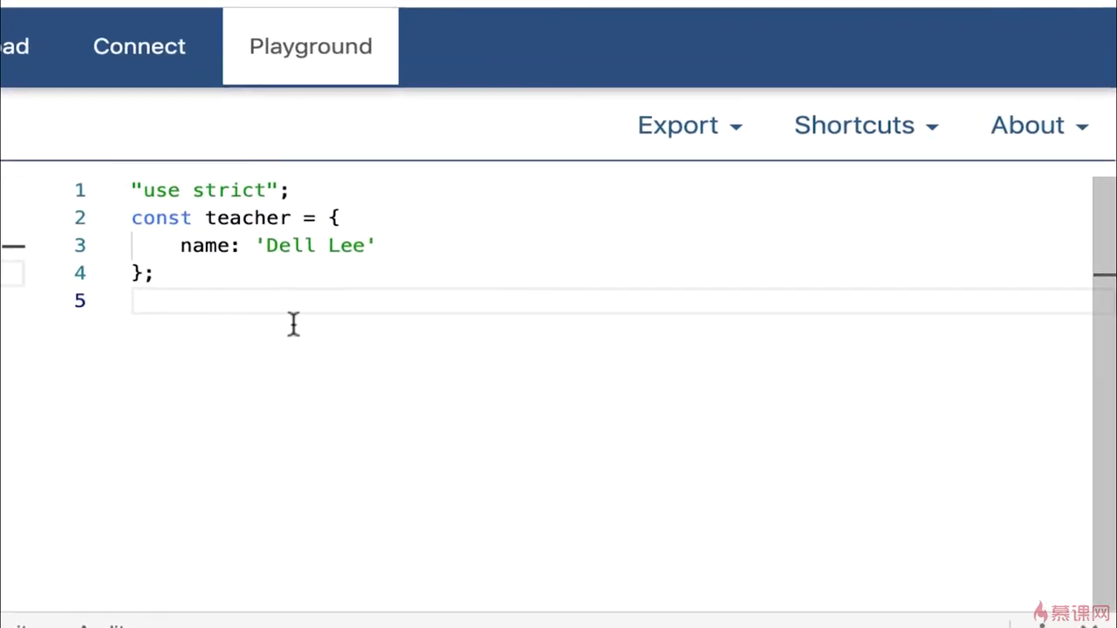
Step: Paste compiled JavaScript lines 1–4 into the console and run them without error
drag(310, 314, 67, 224)
click(254, 267)
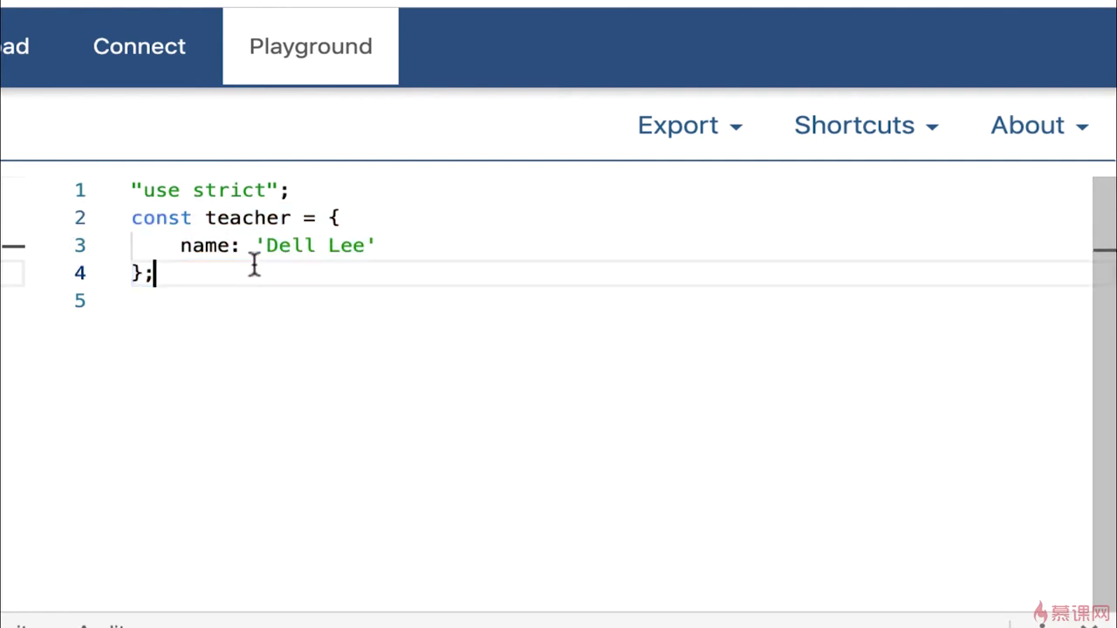
click(247, 298)
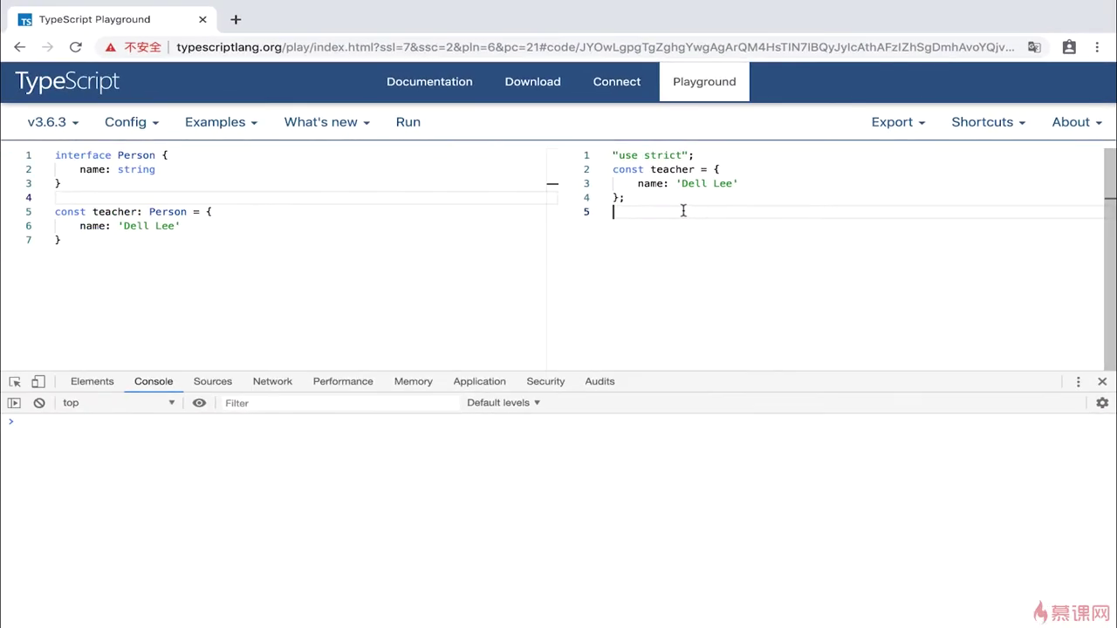
drag(684, 211, 611, 154)
click(293, 493)
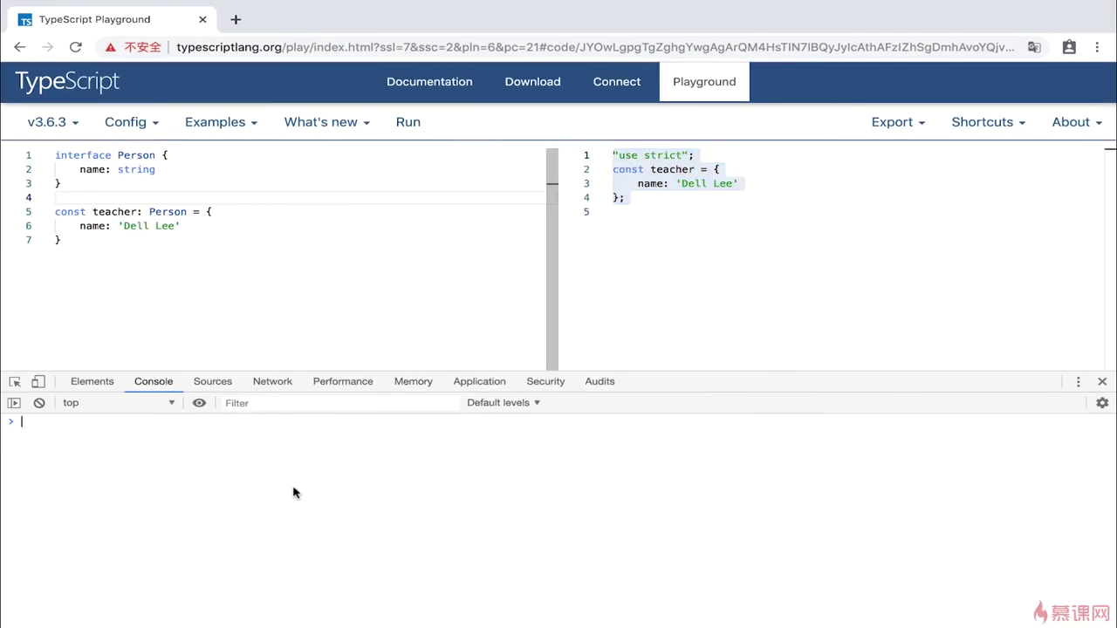
key(ctrl+v)
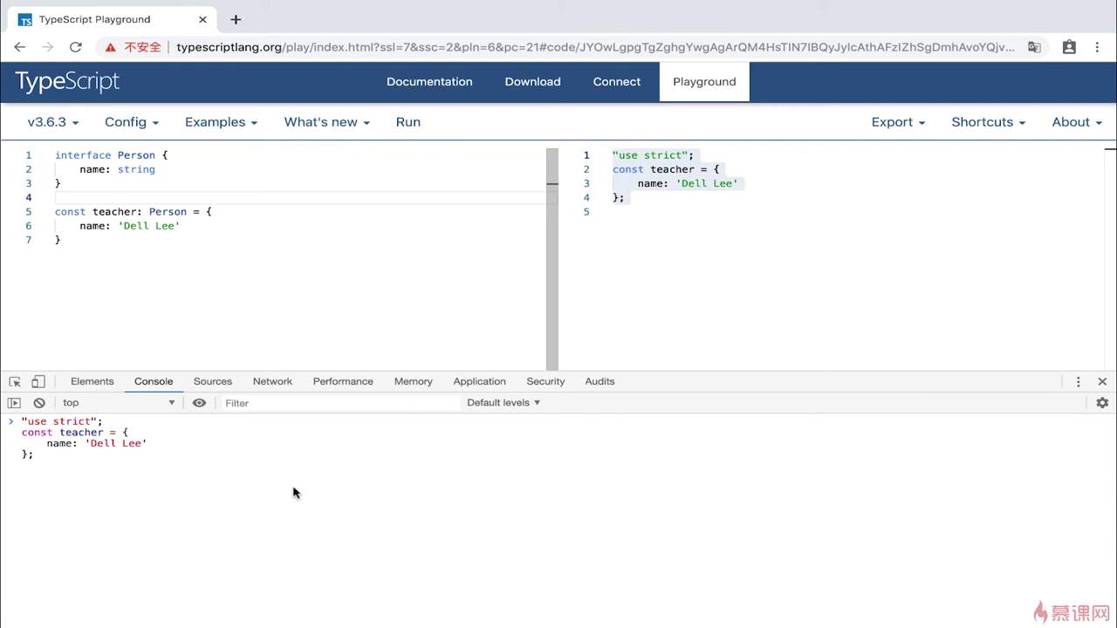
key(Return)
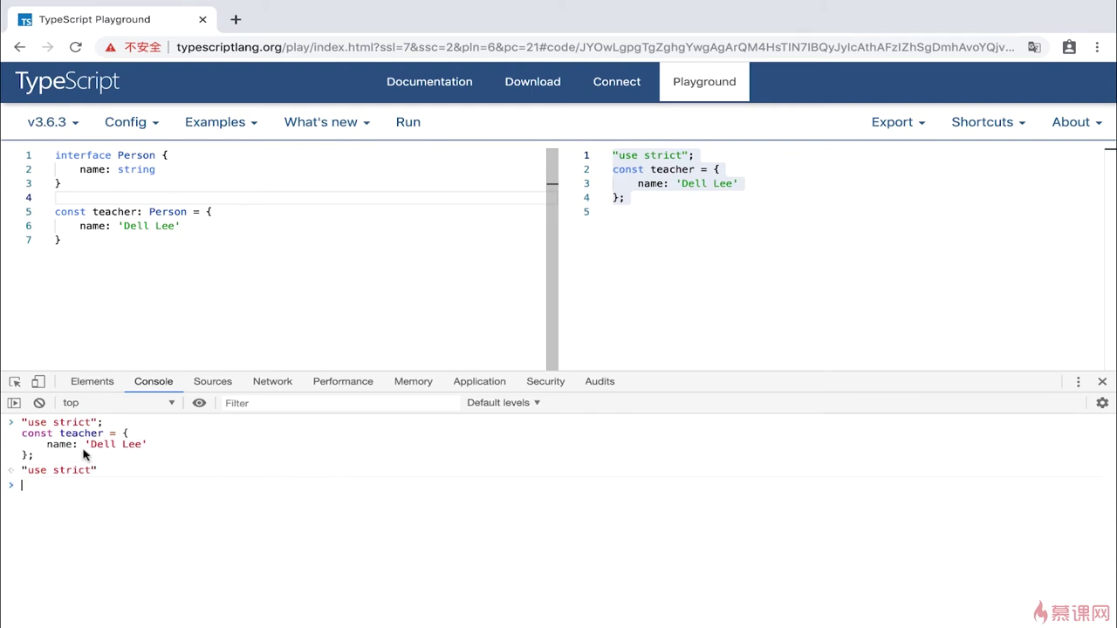
Step: Review the executed code in the console, then close the developer tools
triple_click(87, 454)
click(257, 487)
click(1101, 381)
click(670, 256)
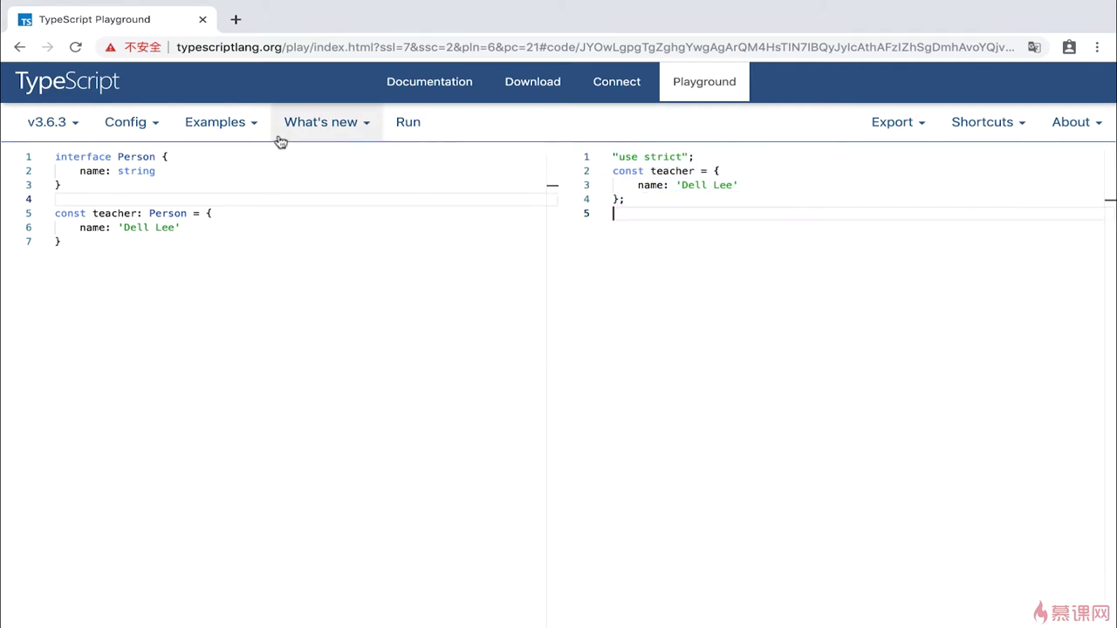
Step: Go to the typescriptlang.org home page and scroll to the 'JavaScript that scales.' heading
click(67, 82)
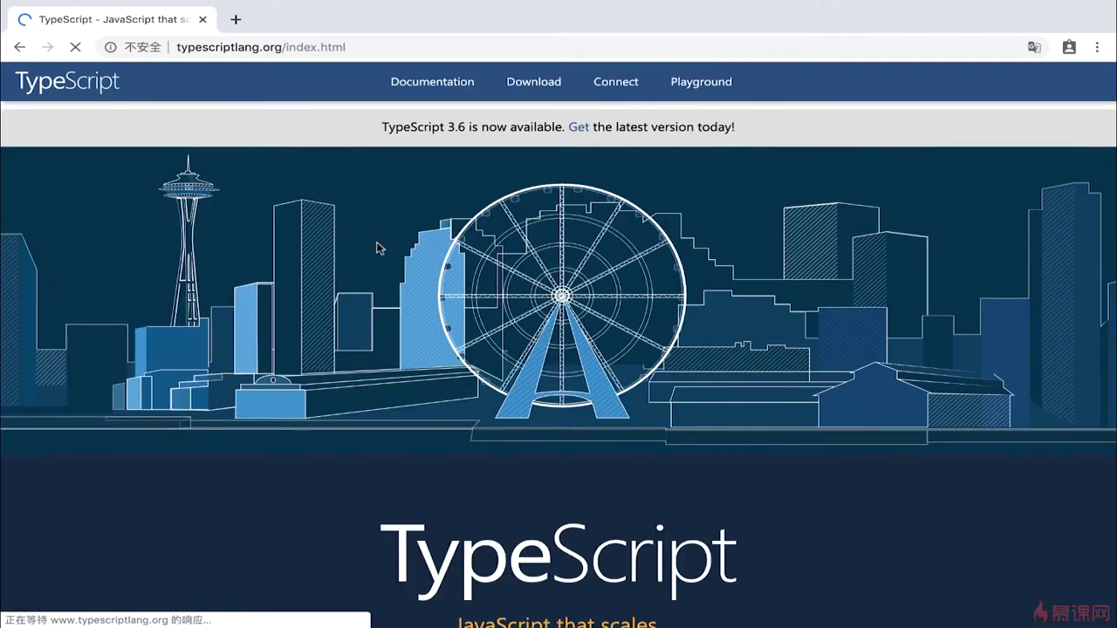
scroll(384, 262, down, 5)
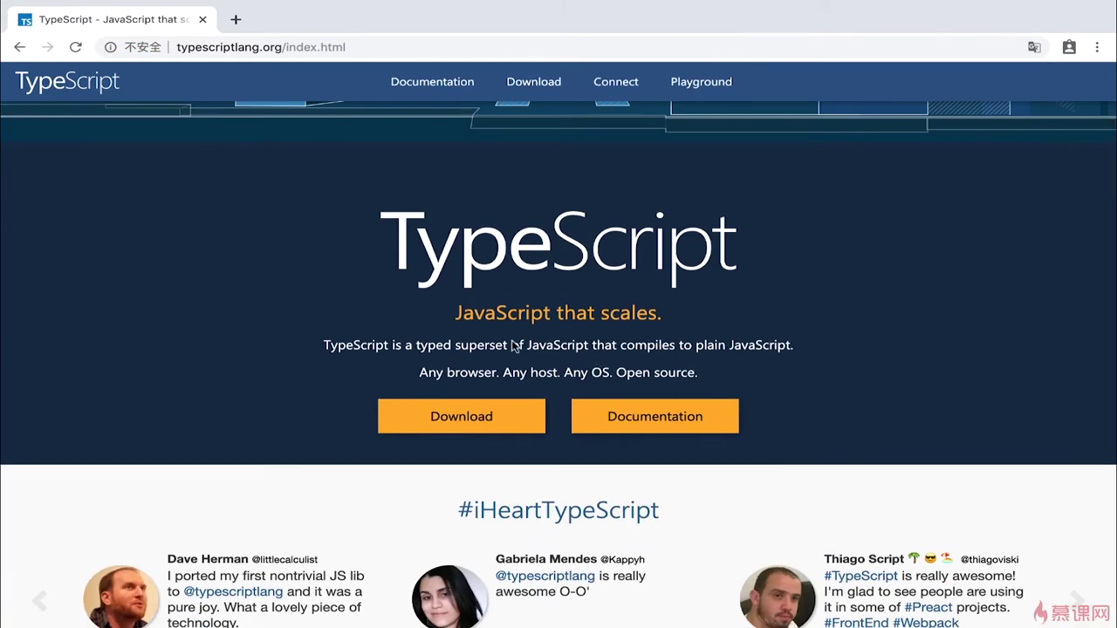